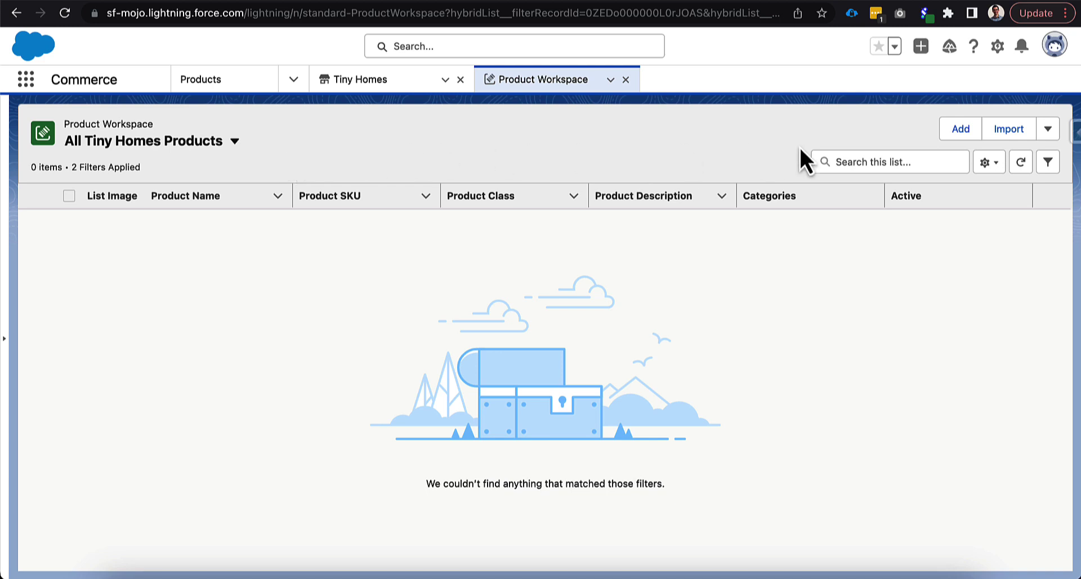
- Try adding a product, cancel that form, and reopen the product actions dropdown beside Import
{"action": "left_click", "coordinate": [1048, 129]}
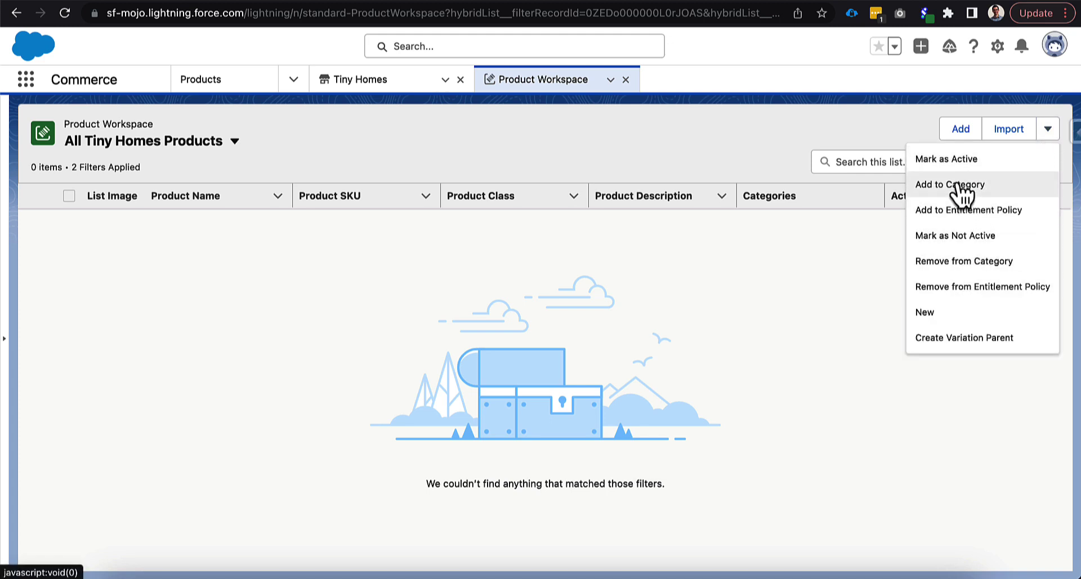
{"action": "left_click", "coordinate": [907, 129]}
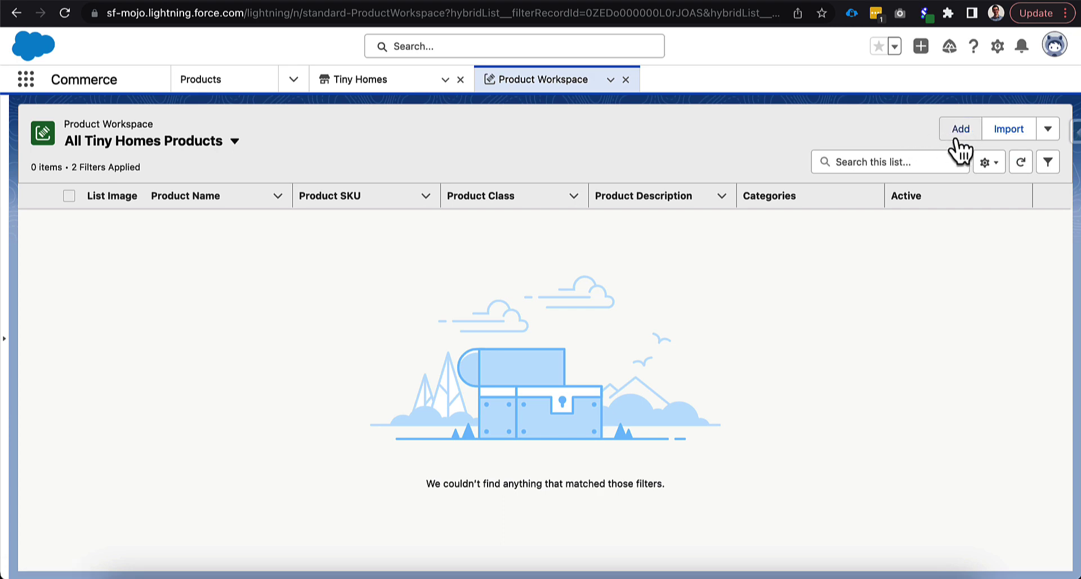
{"action": "left_click", "coordinate": [958, 132]}
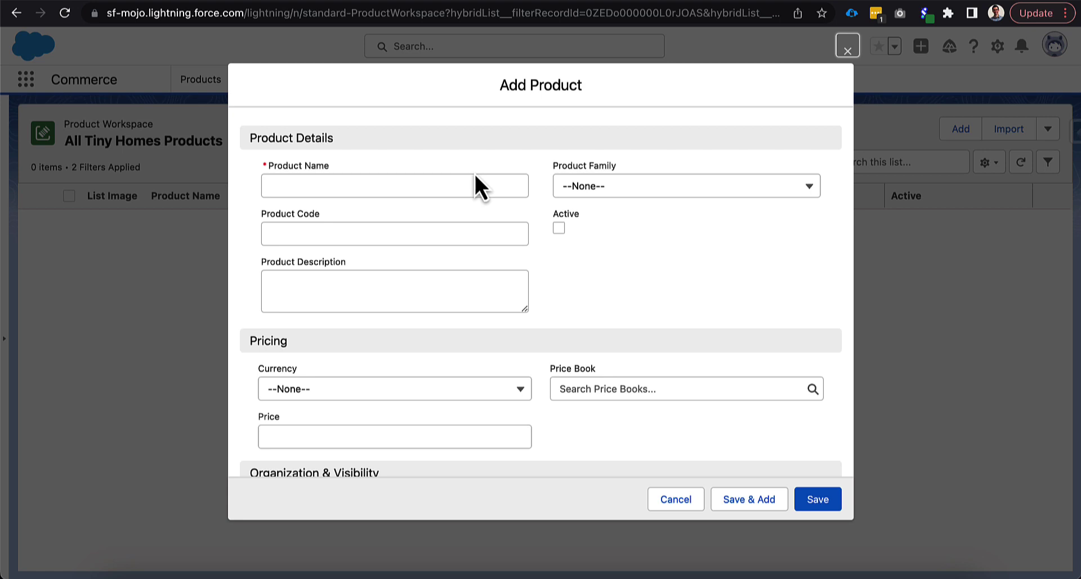
{"action": "left_click", "coordinate": [848, 46]}
{"action": "left_click", "coordinate": [1048, 129]}
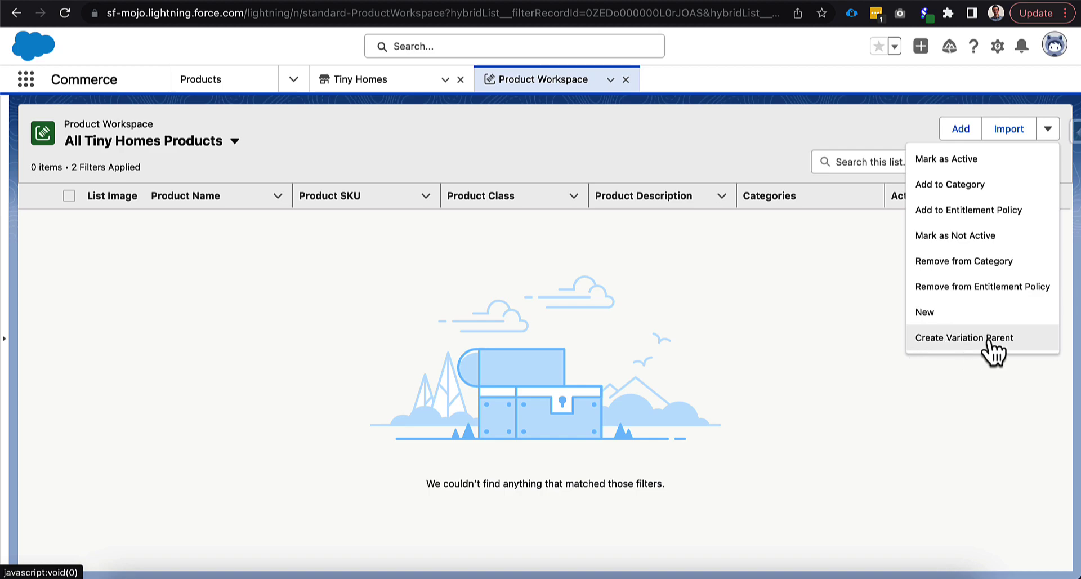
- Open New Variation Parent, find no Product Attribute Sets, and cancel the form with Escape
{"action": "left_click", "coordinate": [1023, 341]}
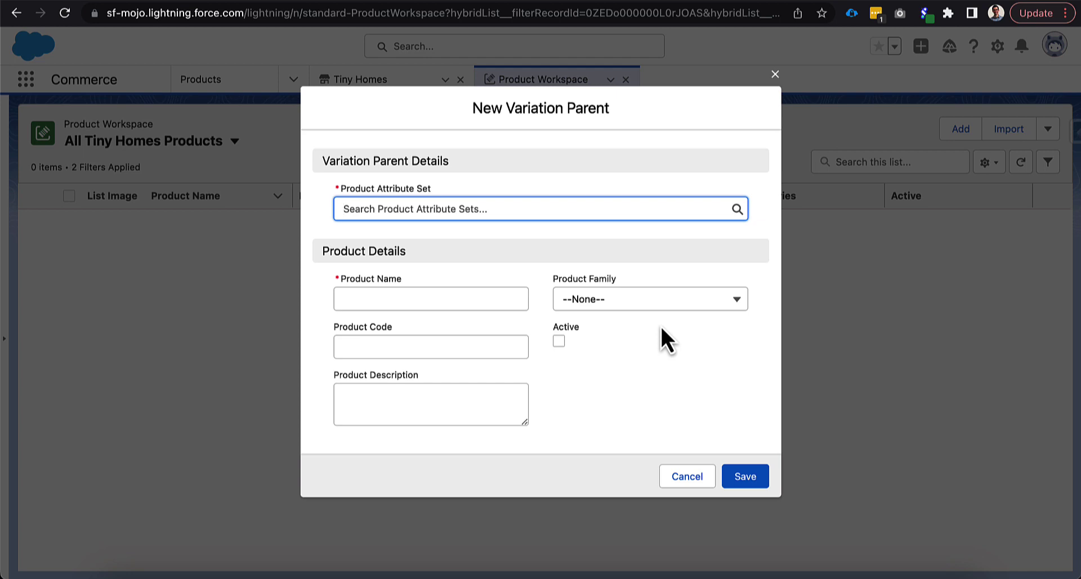
{"action": "left_click", "coordinate": [550, 211]}
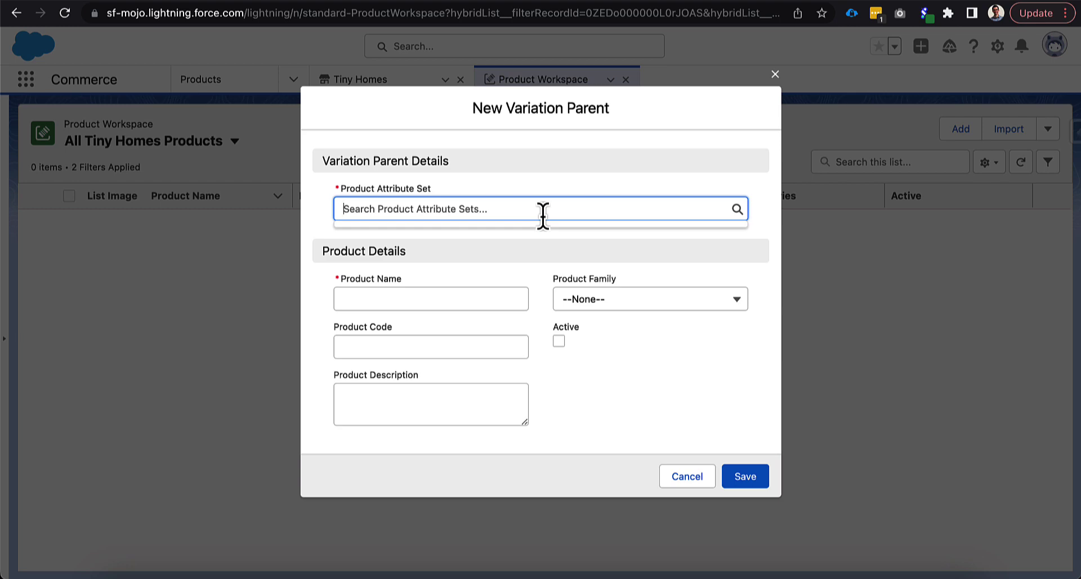
{"action": "key", "text": "Escape"}
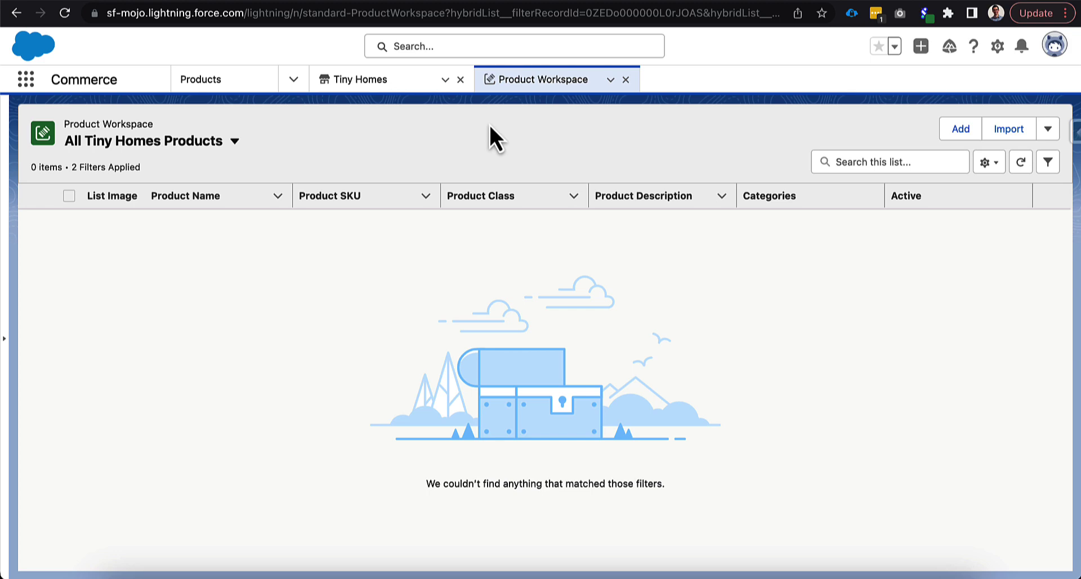
- Go from the Tiny Homes tab to Commerce Setup through the navigation menu
{"action": "left_click", "coordinate": [383, 82]}
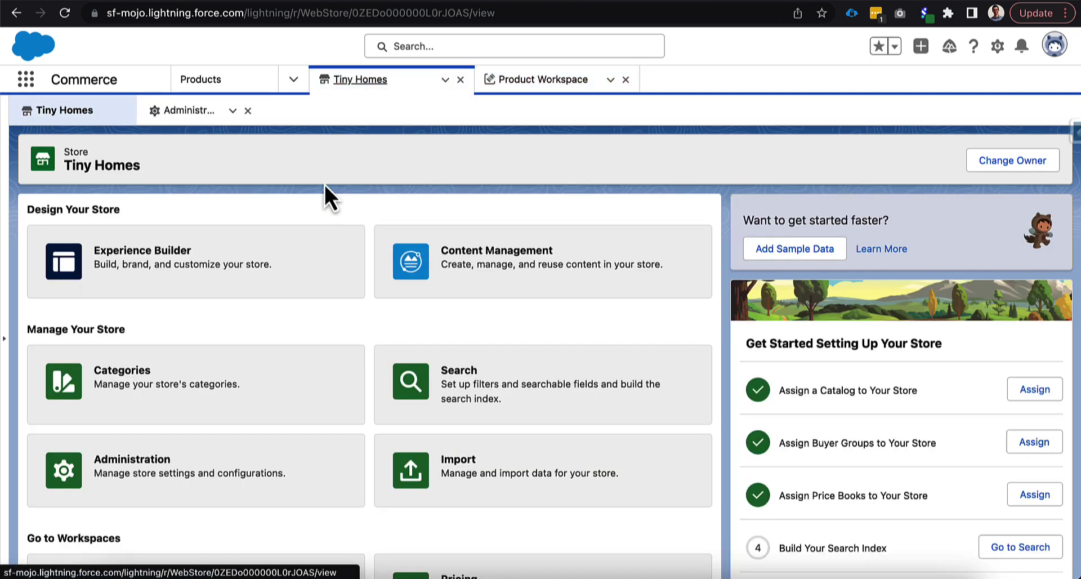
{"action": "left_click", "coordinate": [293, 79]}
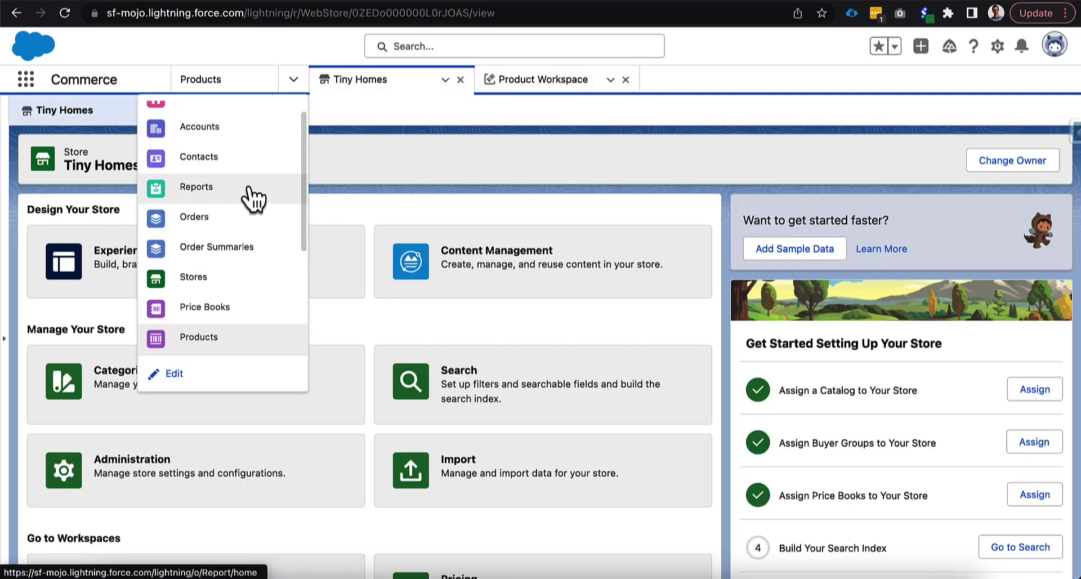
{"action": "scroll", "coordinate": [245, 253], "scroll_direction": "down", "scroll_amount": 4}
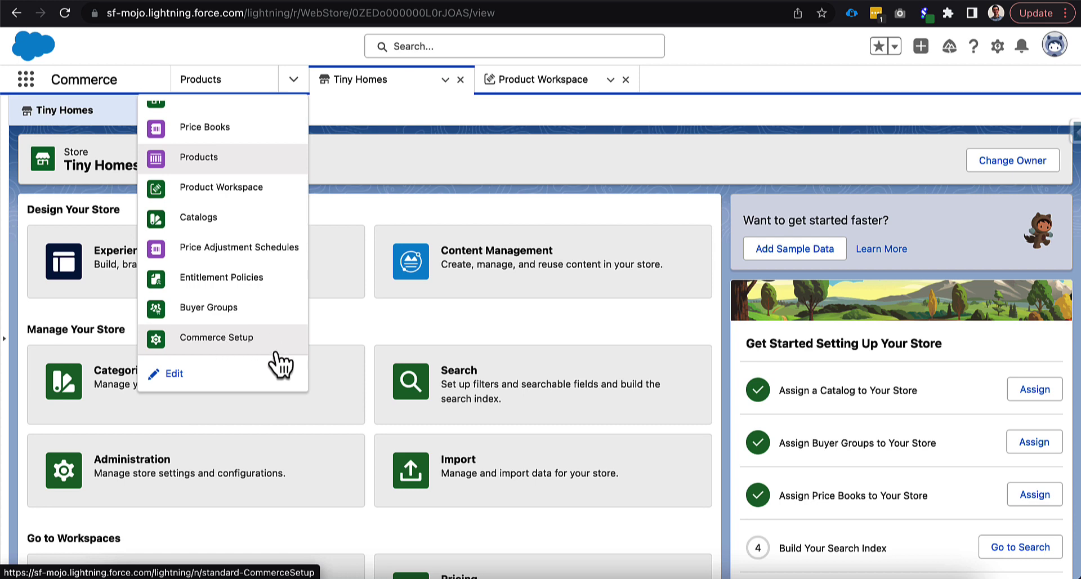
{"action": "left_click", "coordinate": [250, 338]}
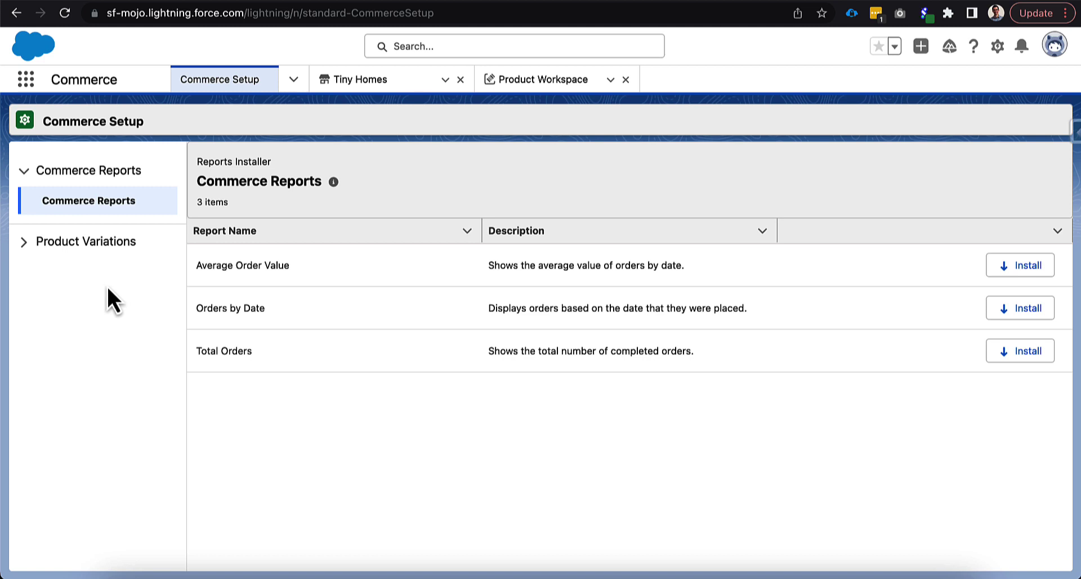
- Follow the Product Variations guided setup's Set Up steps to Product Attribute's new custom field page
{"action": "left_click", "coordinate": [32, 244]}
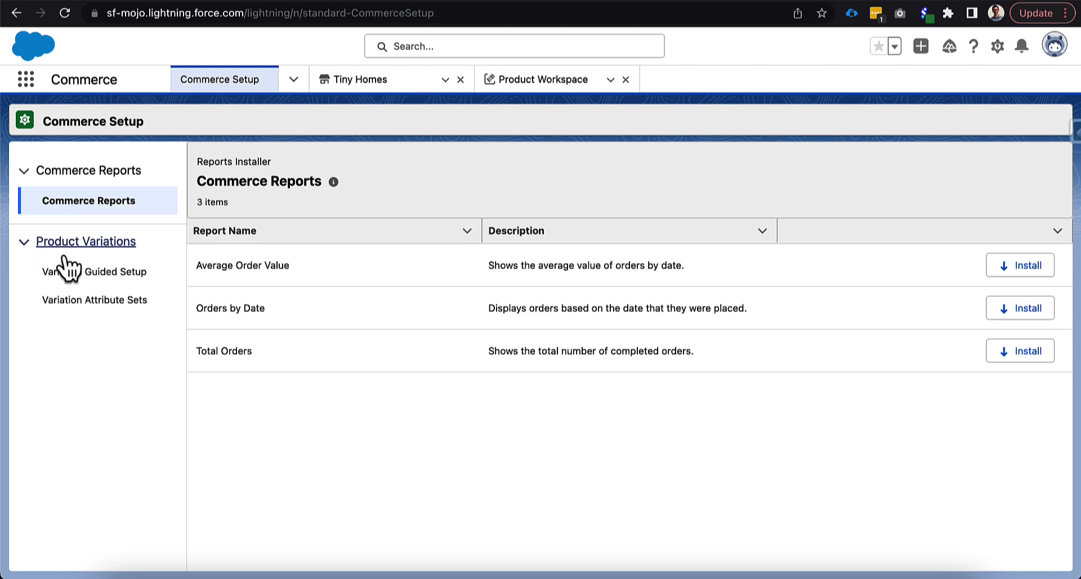
{"action": "left_click", "coordinate": [93, 273]}
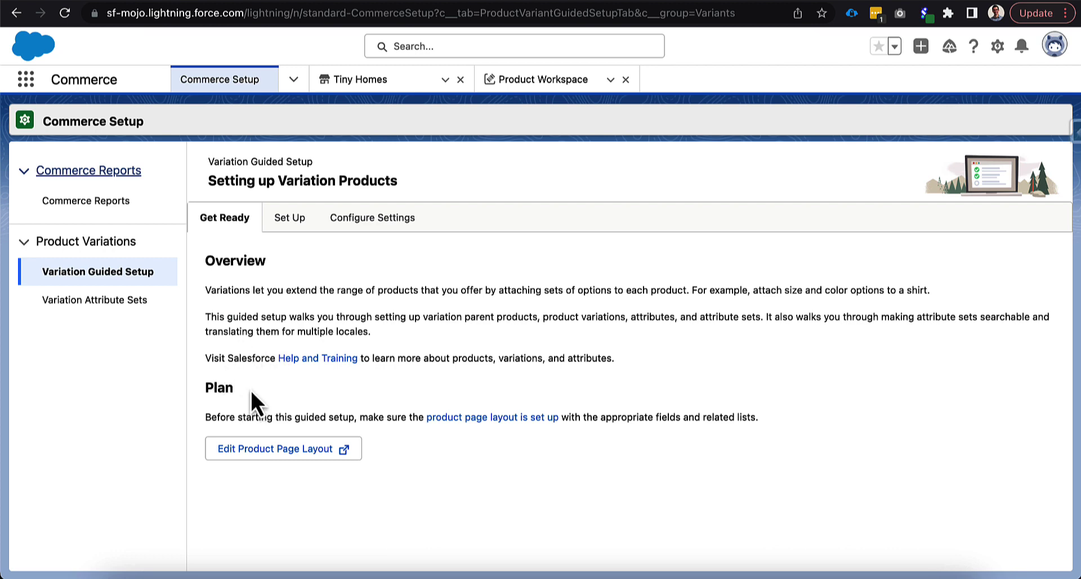
{"action": "left_click", "coordinate": [287, 218]}
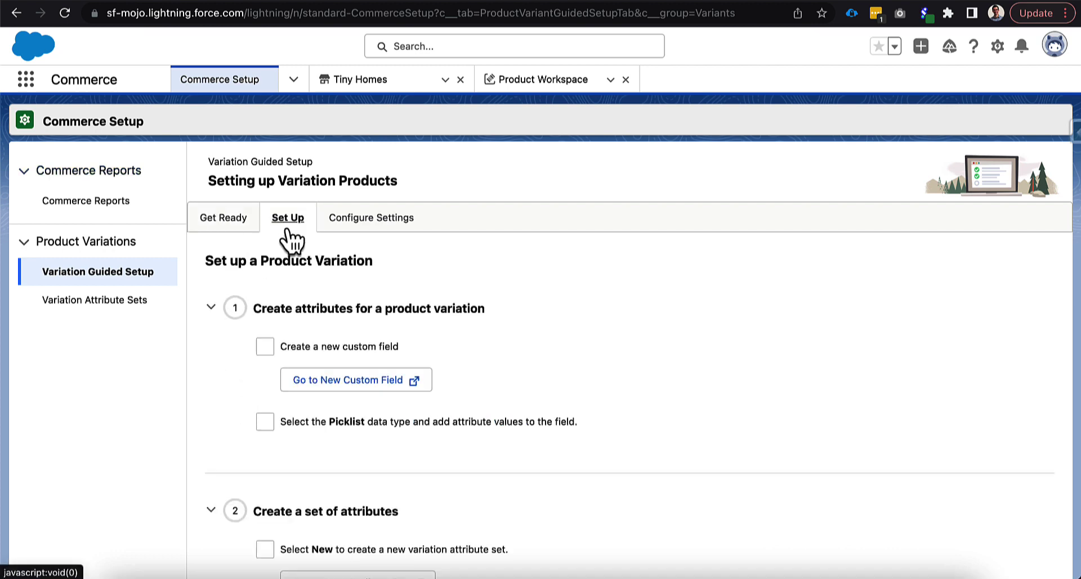
{"action": "scroll", "coordinate": [239, 361], "scroll_direction": "down", "scroll_amount": 1}
{"action": "scroll", "coordinate": [238, 349], "scroll_direction": "up", "scroll_amount": 1}
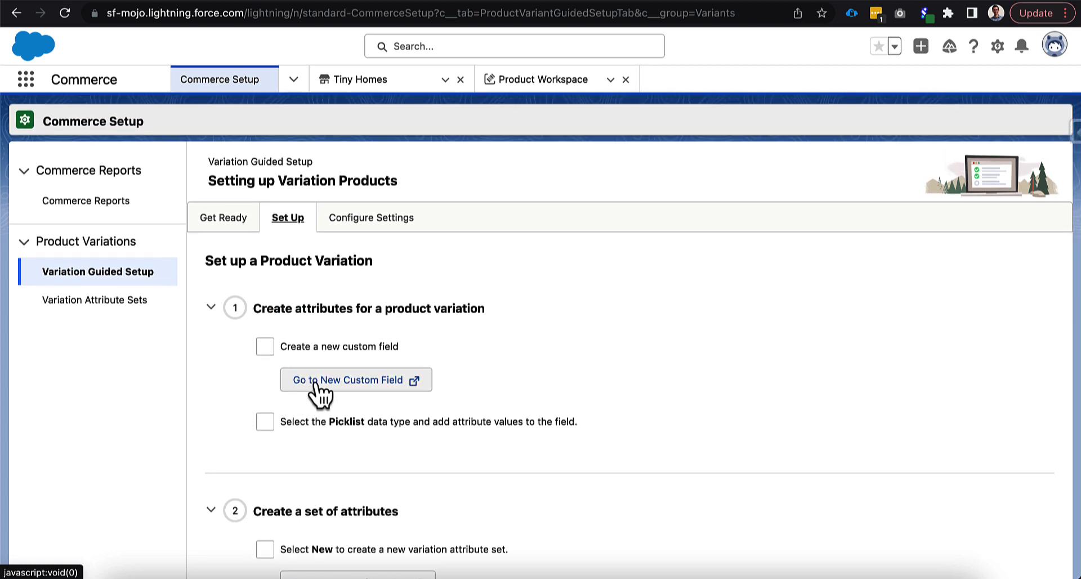
{"action": "left_click", "coordinate": [338, 387]}
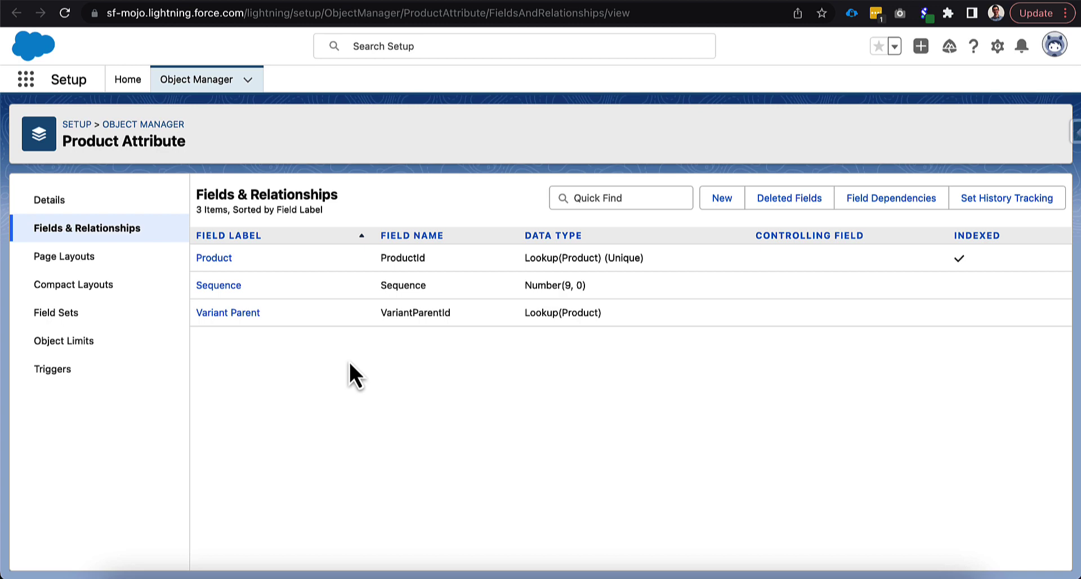
- Start a new Picklist custom field on Product Attribute
{"action": "left_click", "coordinate": [715, 208]}
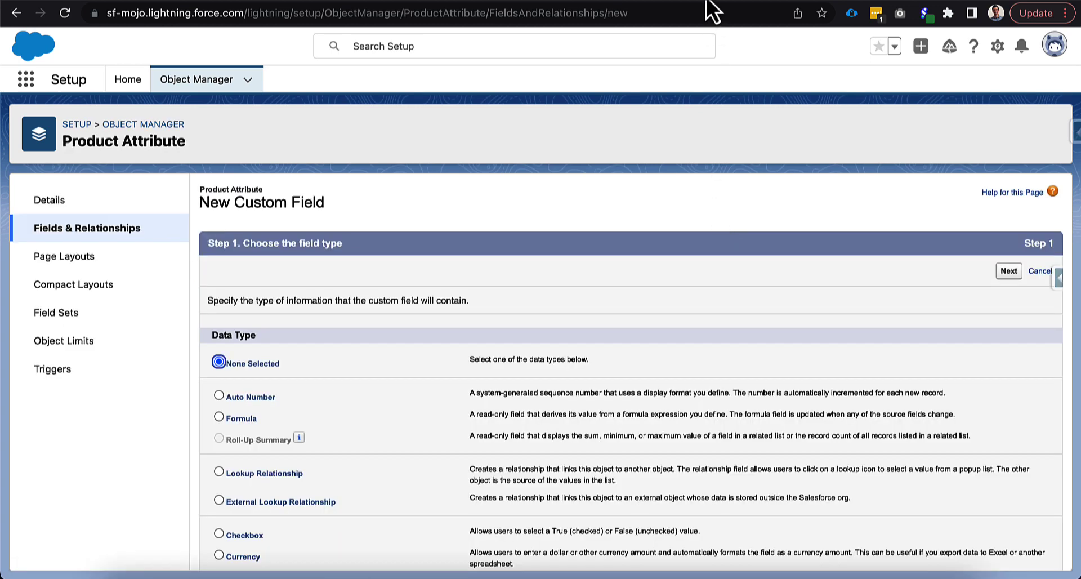
{"action": "key", "text": "ctrl+shift+Tab"}
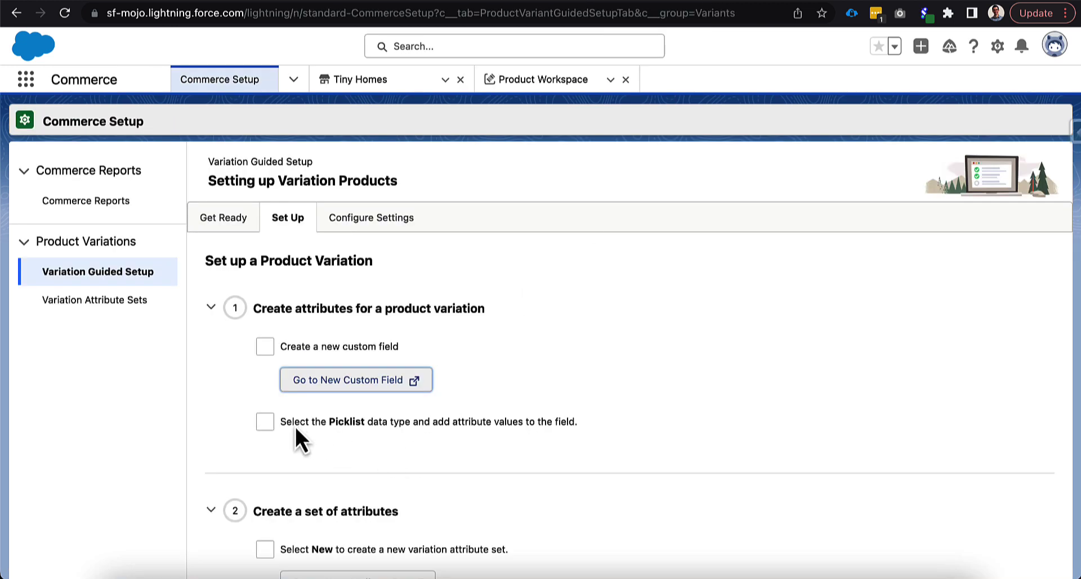
{"action": "left_click_drag", "start_coordinate": [295, 425], "coordinate": [357, 425]}
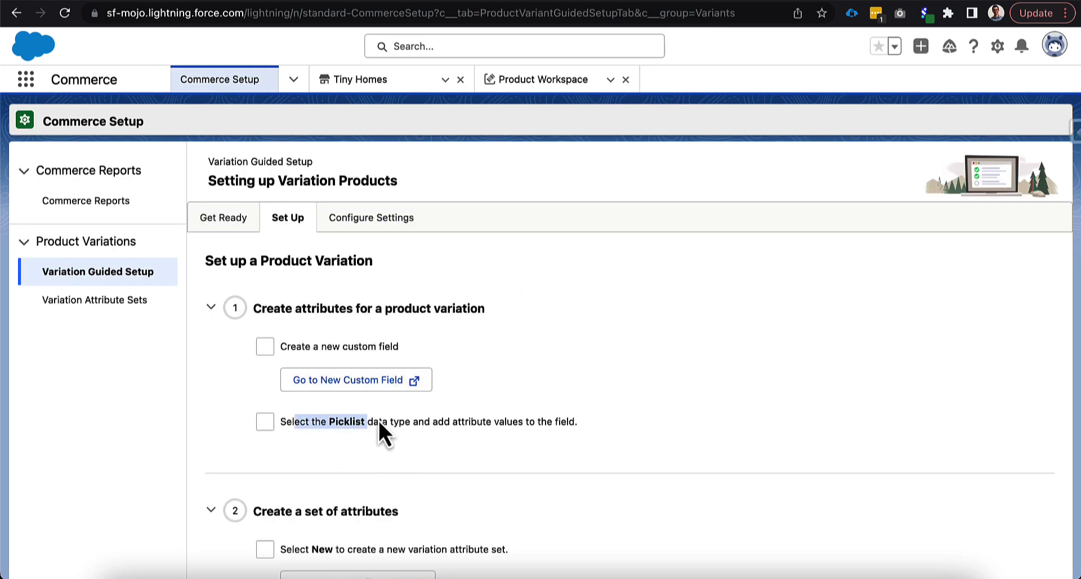
{"action": "key", "text": "ctrl+Tab"}
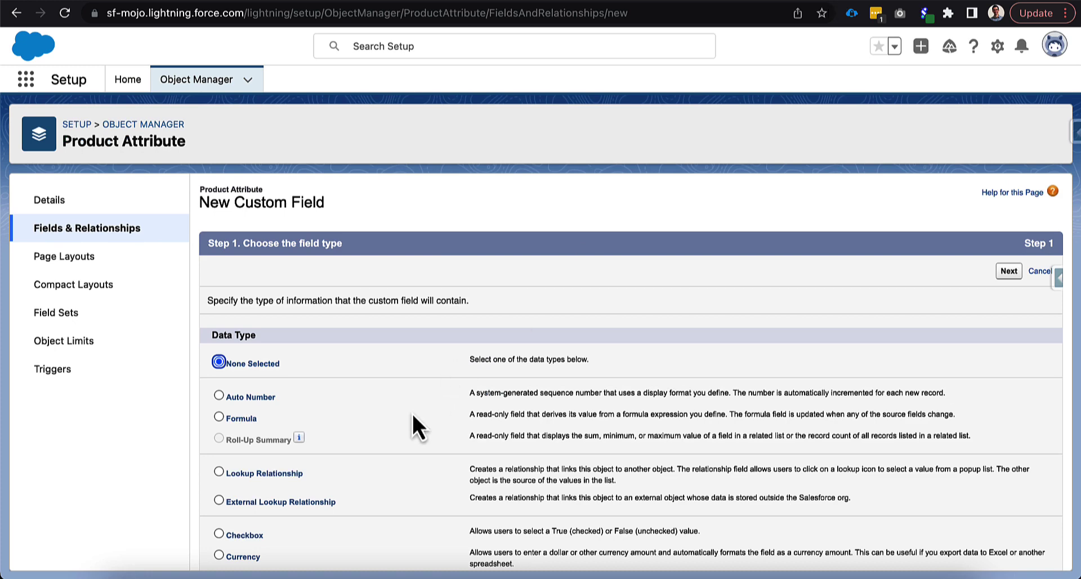
{"action": "scroll", "coordinate": [397, 431], "scroll_direction": "down", "scroll_amount": 3}
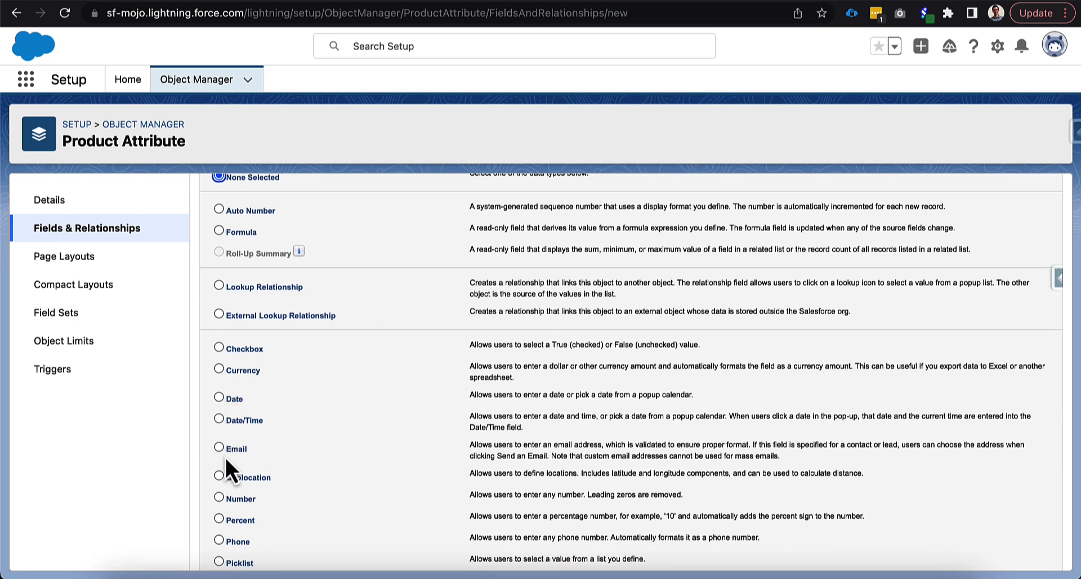
{"action": "scroll", "coordinate": [229, 475], "scroll_direction": "down", "scroll_amount": 1}
{"action": "left_click", "coordinate": [219, 554]}
{"action": "scroll", "coordinate": [573, 418], "scroll_direction": "up", "scroll_amount": 3}
{"action": "left_click", "coordinate": [1007, 272]}
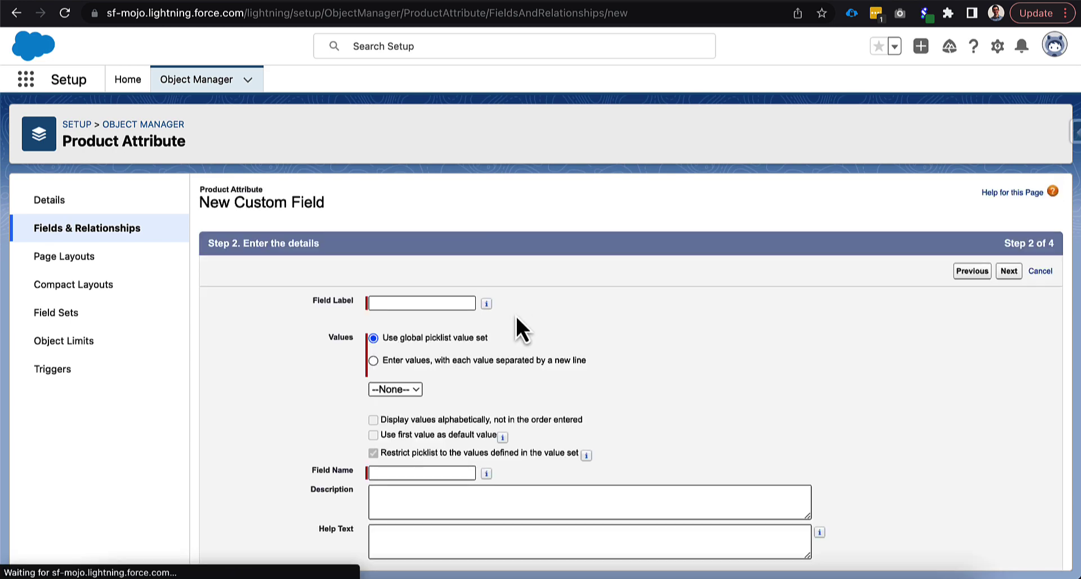
- Label the field Size with picklist values Small, Medium and Large
{"action": "type", "text": "Size"}
{"action": "left_click", "coordinate": [388, 362]}
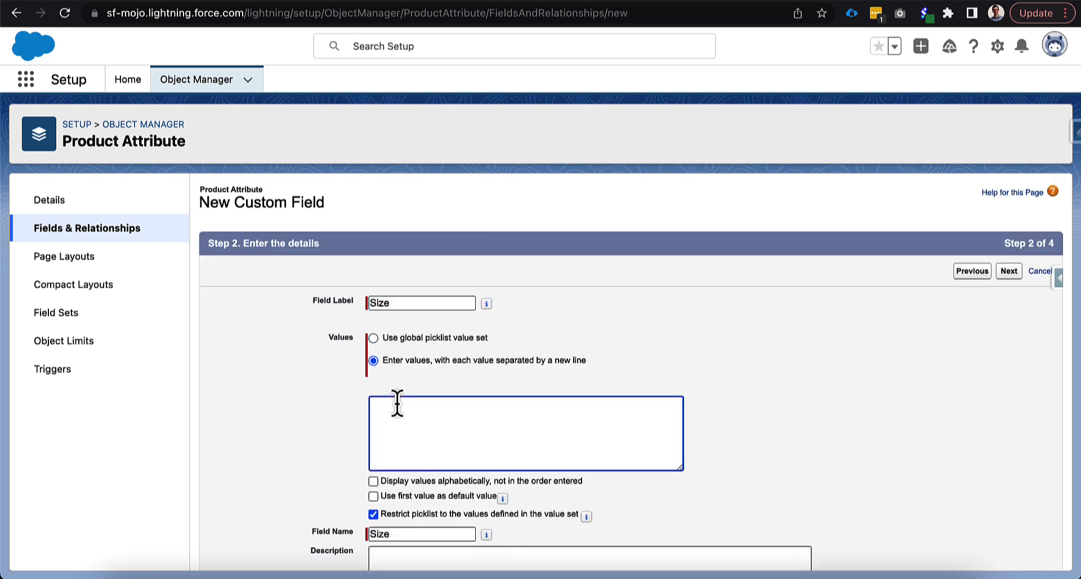
{"action": "type", "text": "Small "}
{"action": "type", "text": "Medium"}
{"action": "key", "text": "Return"}
{"action": "type", "text": "Large"}
{"action": "left_click", "coordinate": [338, 421]}
{"action": "scroll", "coordinate": [338, 421], "scroll_direction": "down", "scroll_amount": 4}
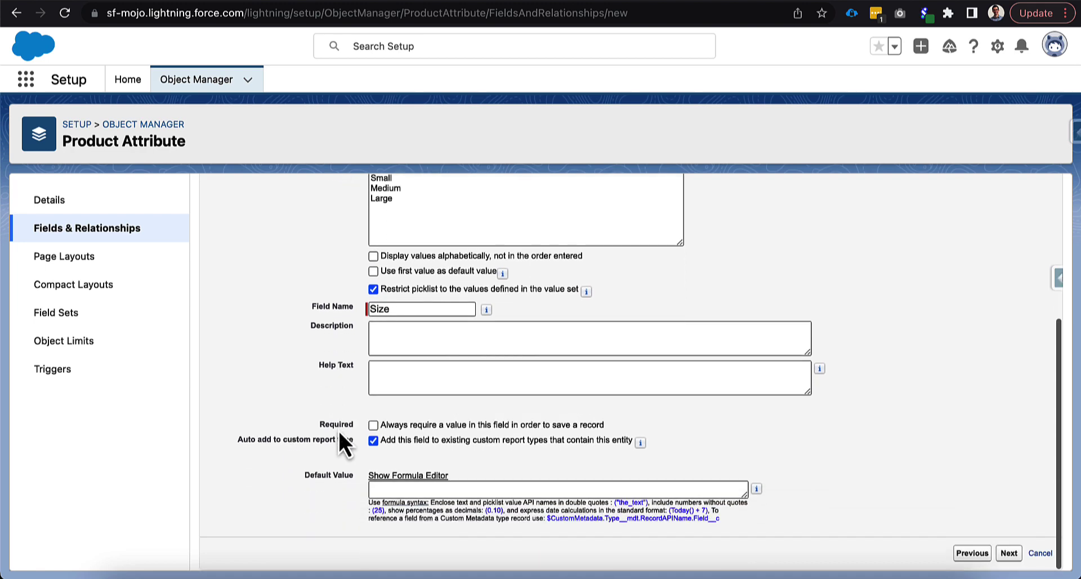
{"action": "left_click", "coordinate": [1008, 553]}
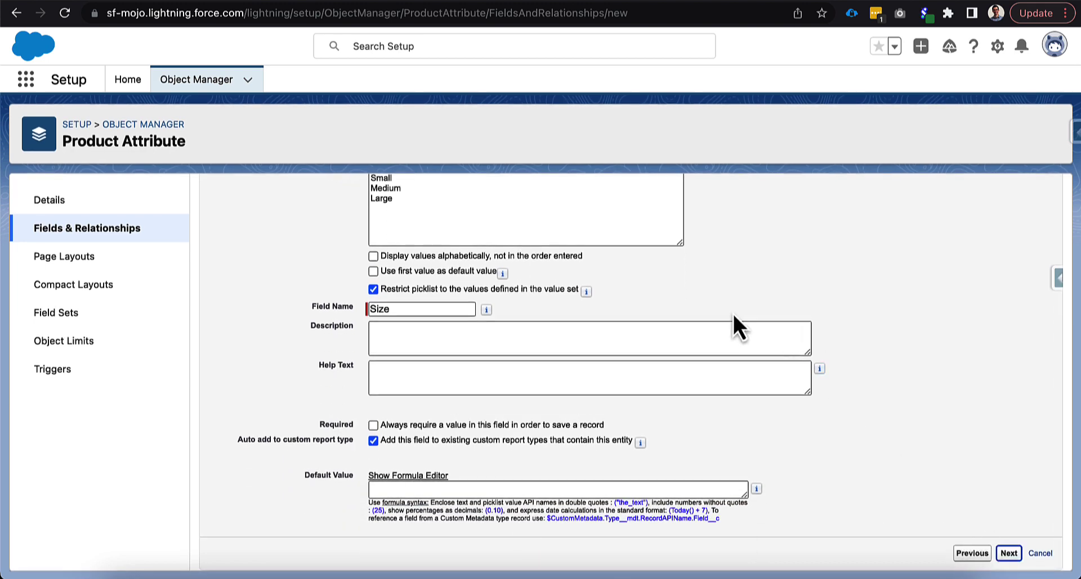
- Clear all profile visibility, then grant it to System Administrator and four Customer Community profiles
{"action": "scroll", "coordinate": [837, 379], "scroll_direction": "down", "scroll_amount": 3}
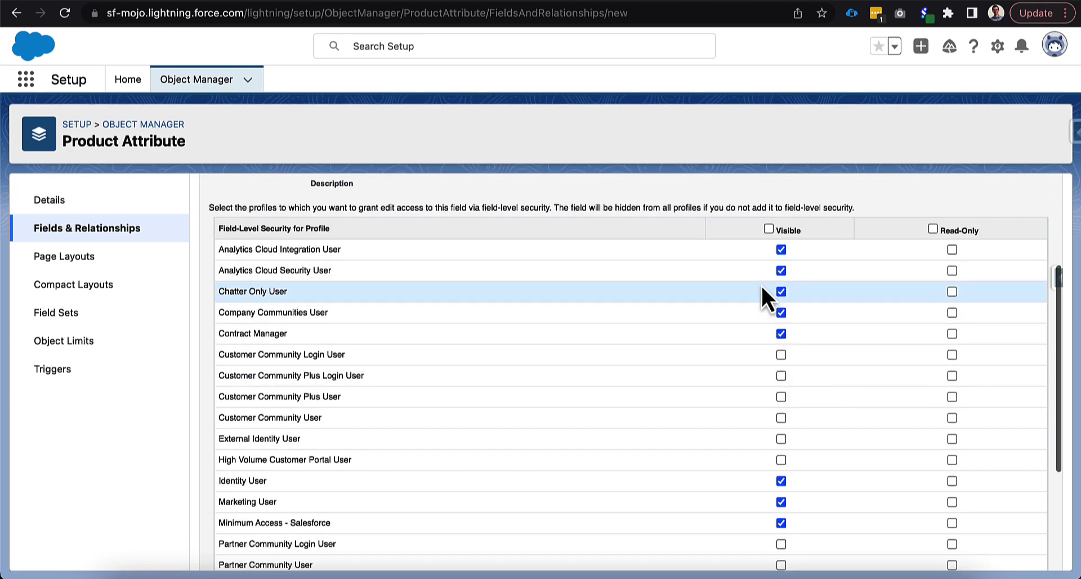
{"action": "double_click", "coordinate": [768, 230]}
{"action": "scroll", "coordinate": [772, 432], "scroll_direction": "down", "scroll_amount": 2}
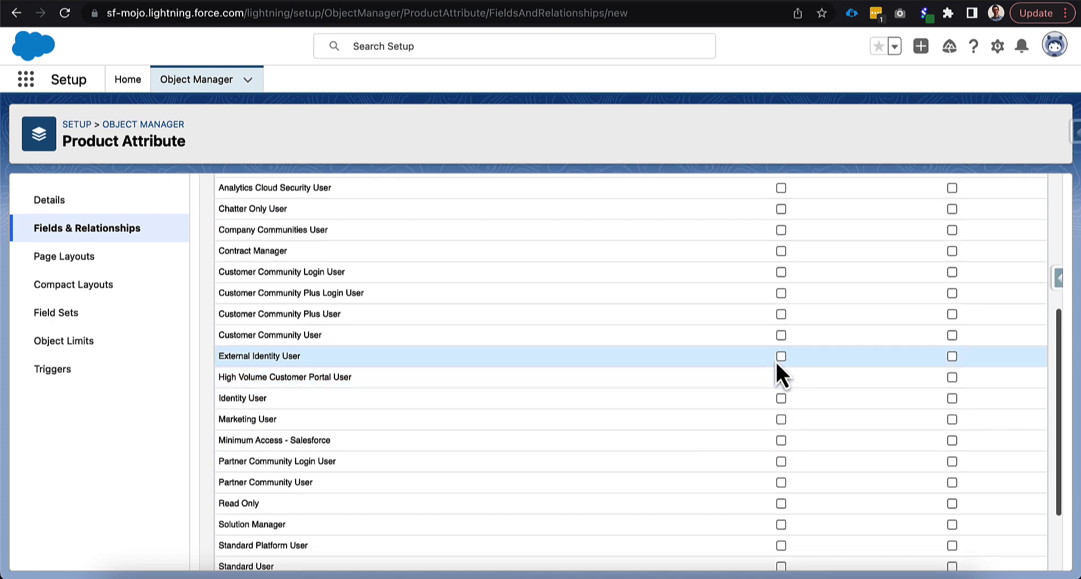
{"action": "scroll", "coordinate": [779, 445], "scroll_direction": "down", "scroll_amount": 2}
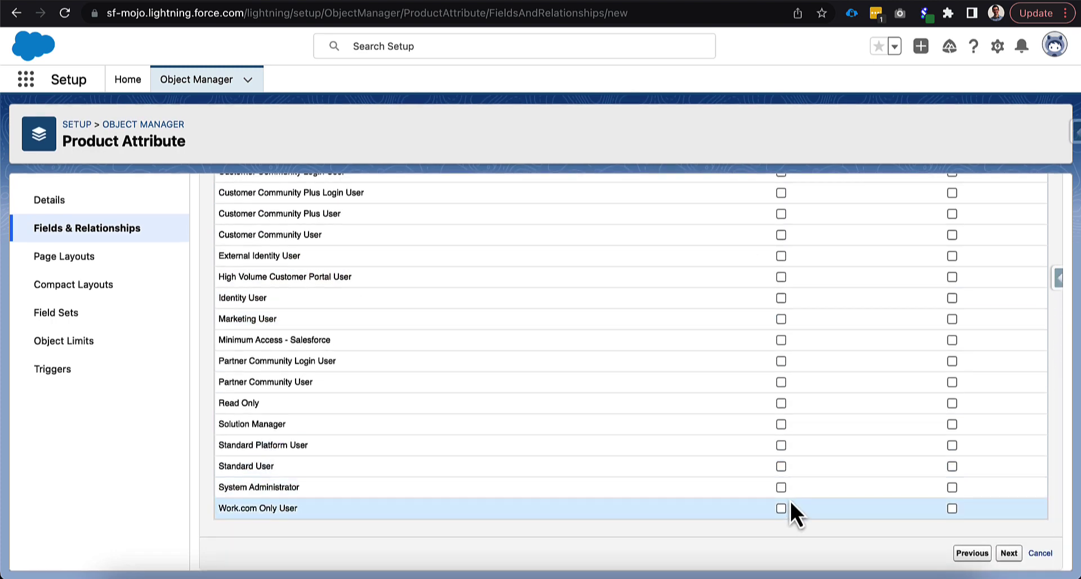
{"action": "left_click", "coordinate": [781, 488]}
{"action": "scroll", "coordinate": [783, 462], "scroll_direction": "up", "scroll_amount": 5}
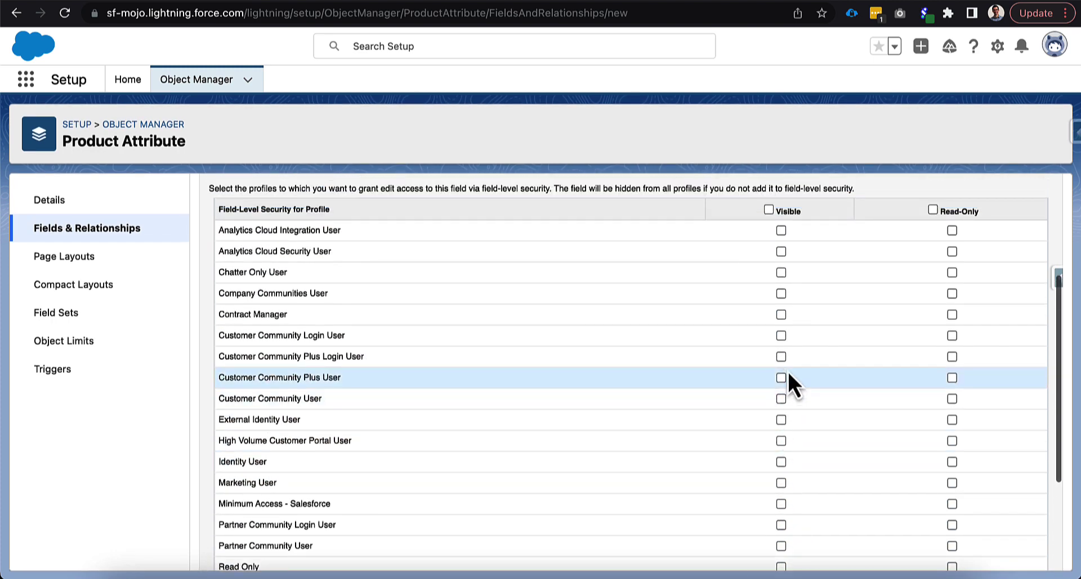
{"action": "scroll", "coordinate": [785, 428], "scroll_direction": "up", "scroll_amount": 1}
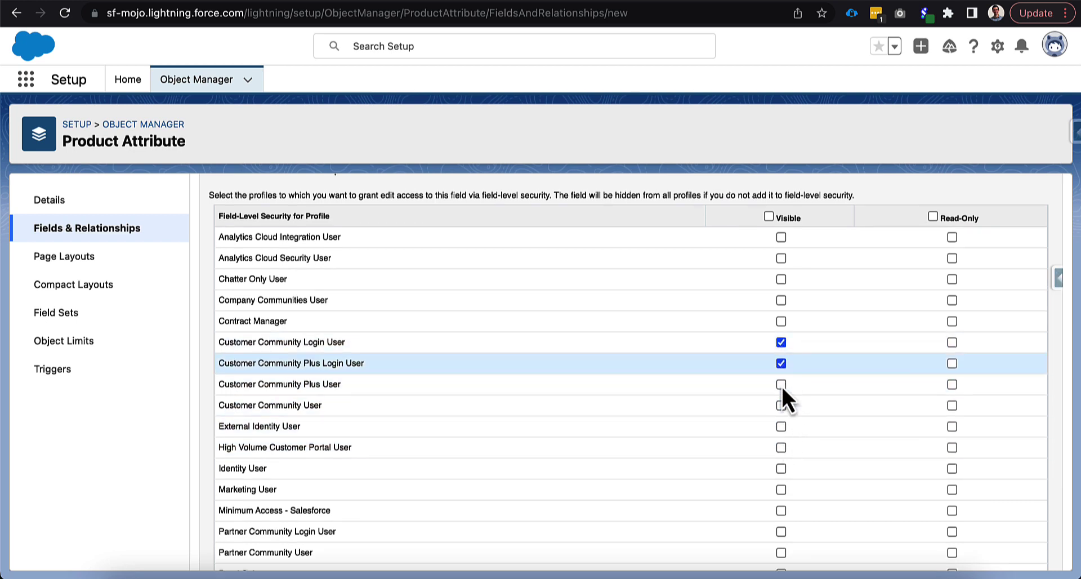
{"action": "left_click", "coordinate": [781, 341]}
{"action": "left_click", "coordinate": [781, 363]}
{"action": "left_click", "coordinate": [781, 384]}
{"action": "left_click", "coordinate": [781, 406]}
{"action": "scroll", "coordinate": [946, 405], "scroll_direction": "down", "scroll_amount": 5}
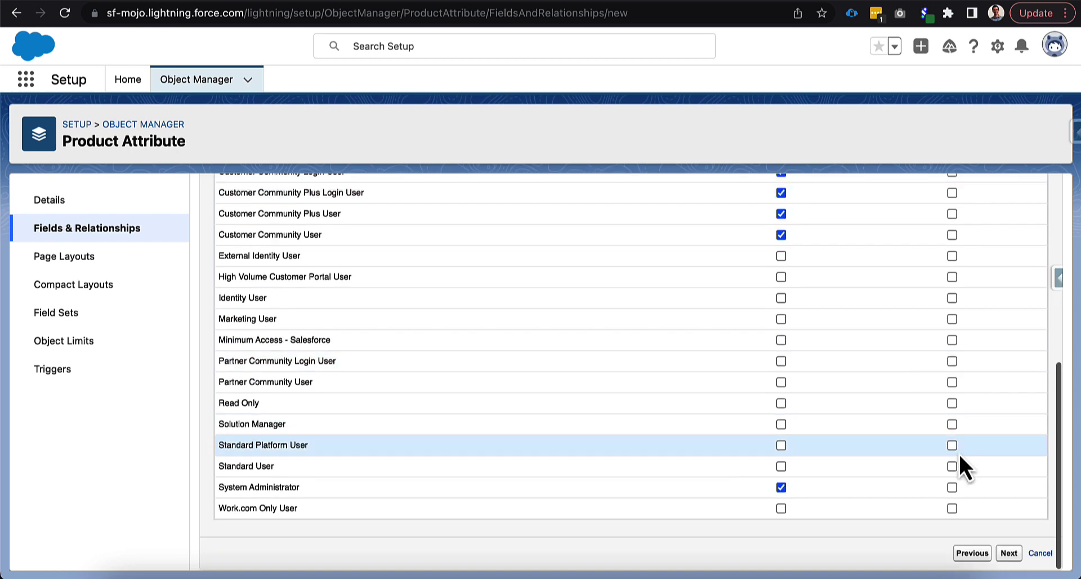
{"action": "left_click", "coordinate": [1006, 553]}
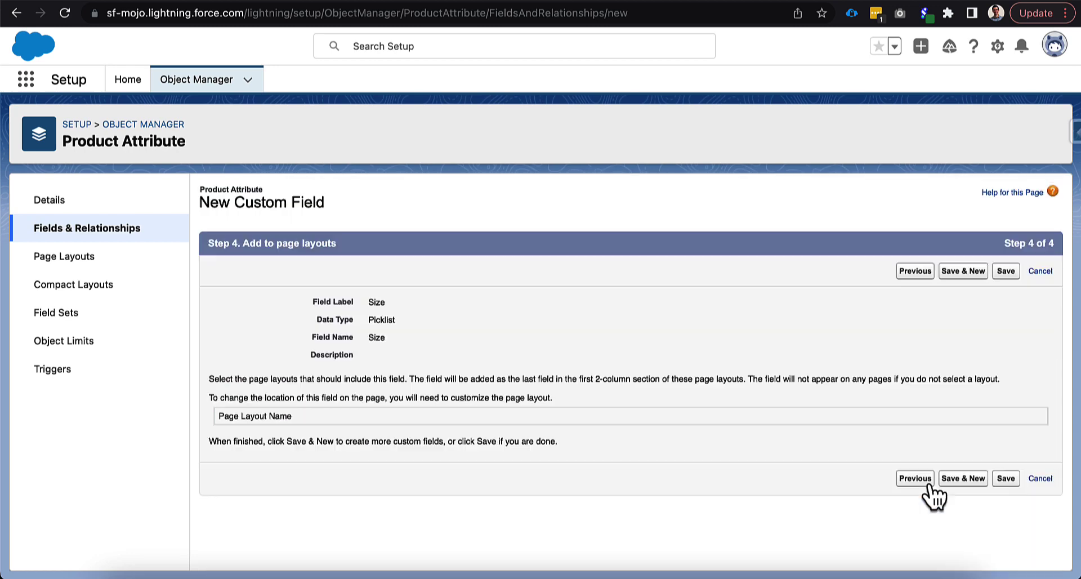
- Save the Size field, tick both Step 1 checkboxes in the guided setup, and collapse Step 1
{"action": "left_click", "coordinate": [1005, 271]}
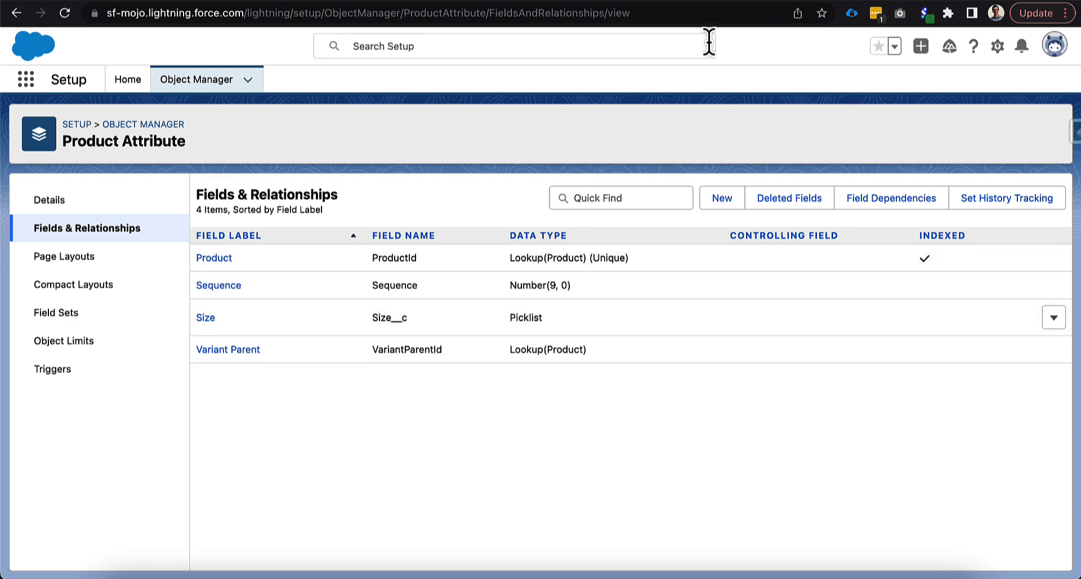
{"action": "left_click", "coordinate": [701, 5]}
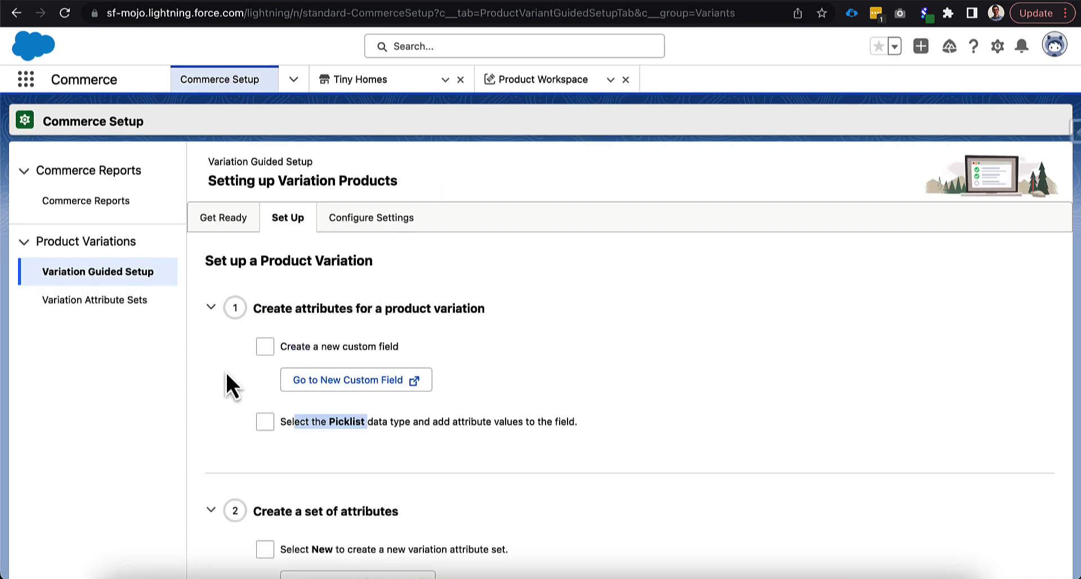
{"action": "left_click", "coordinate": [239, 363]}
{"action": "left_click", "coordinate": [264, 349]}
{"action": "left_click", "coordinate": [261, 424]}
{"action": "left_click", "coordinate": [211, 307]}
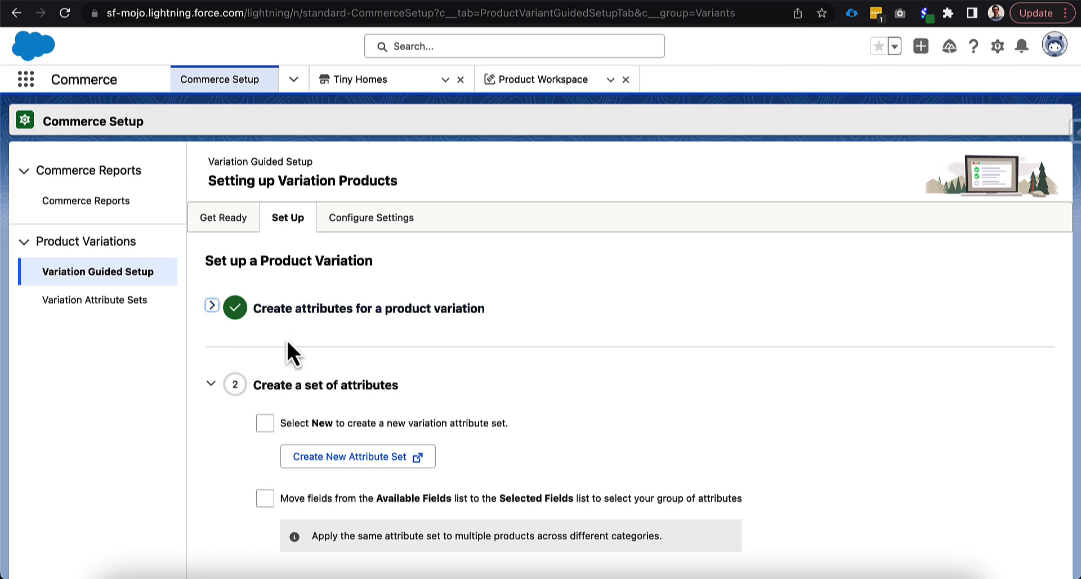
{"action": "scroll", "coordinate": [286, 338], "scroll_direction": "down", "scroll_amount": 1}
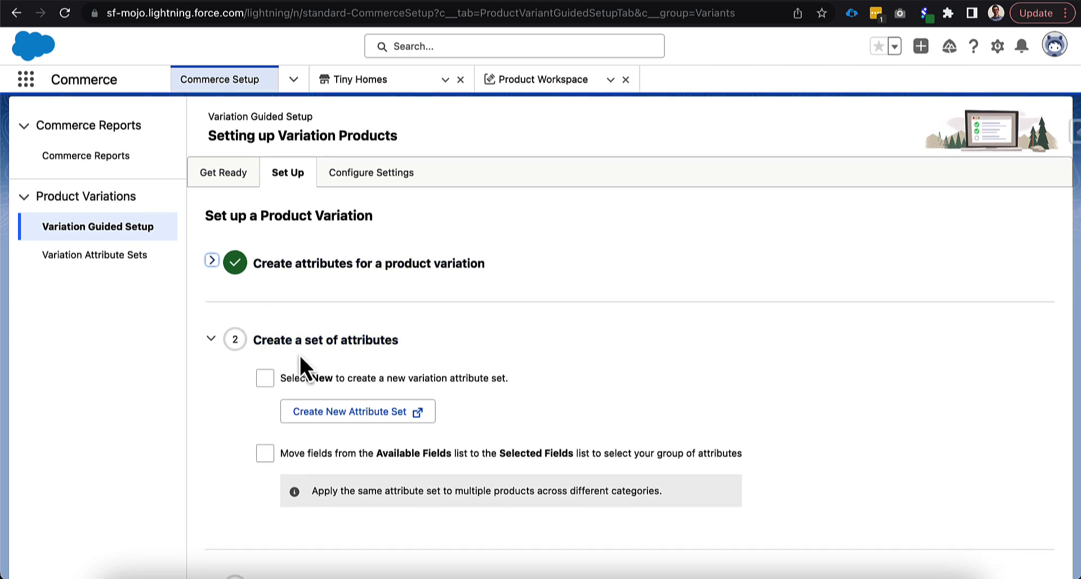
{"action": "scroll", "coordinate": [221, 403], "scroll_direction": "down", "scroll_amount": 1}
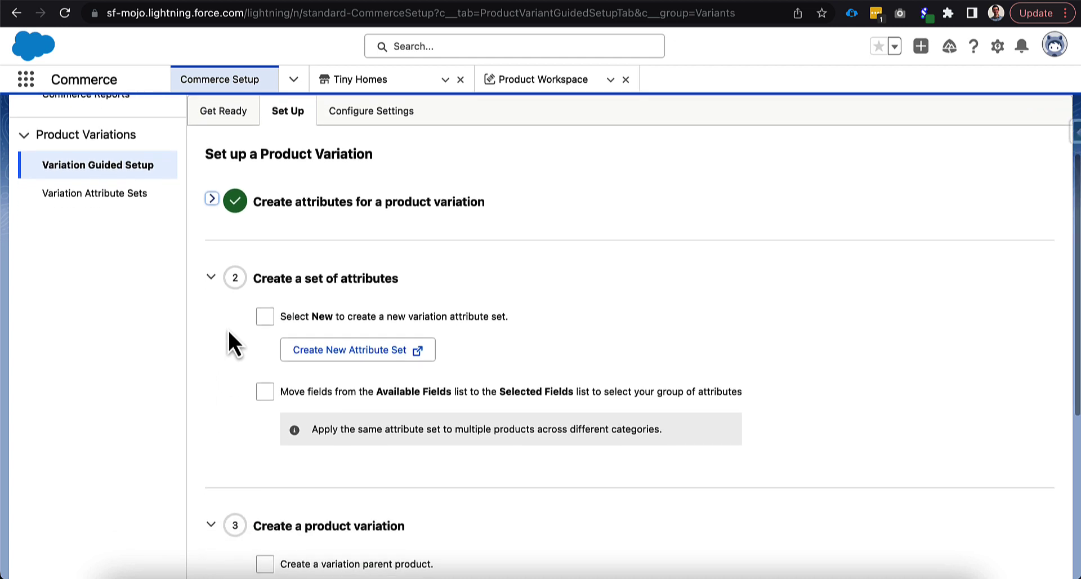
{"action": "scroll", "coordinate": [228, 331], "scroll_direction": "up", "scroll_amount": 1}
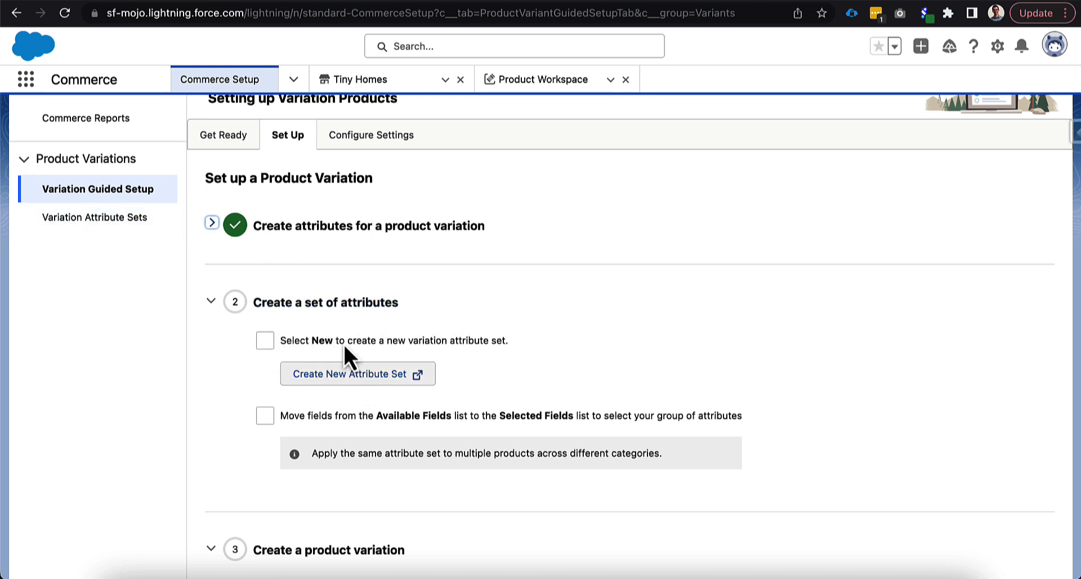
- Add a variation attribute set named Size with the Size field selected
{"action": "left_click", "coordinate": [146, 224]}
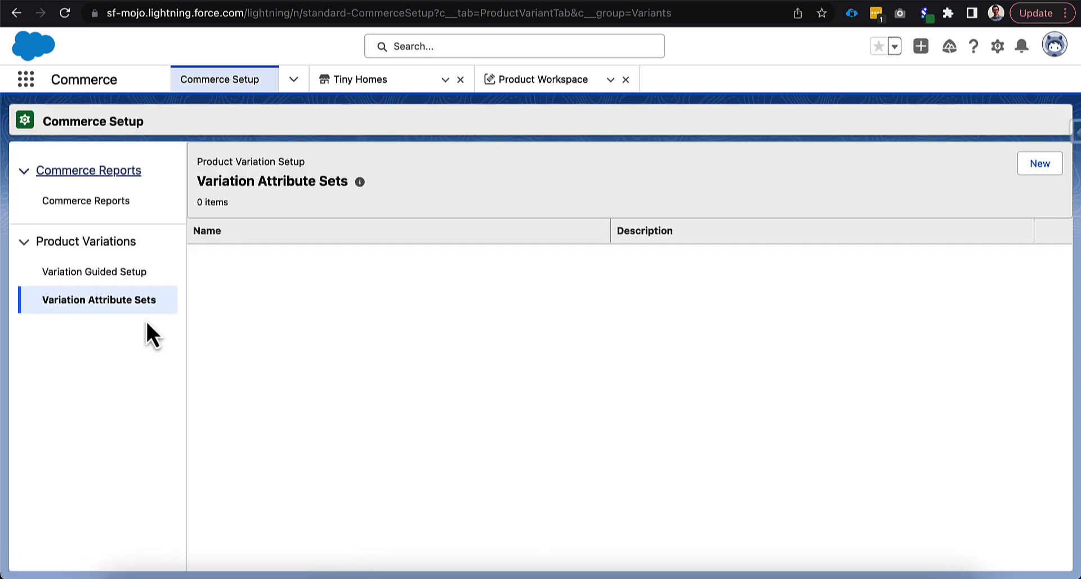
{"action": "left_click", "coordinate": [1026, 168]}
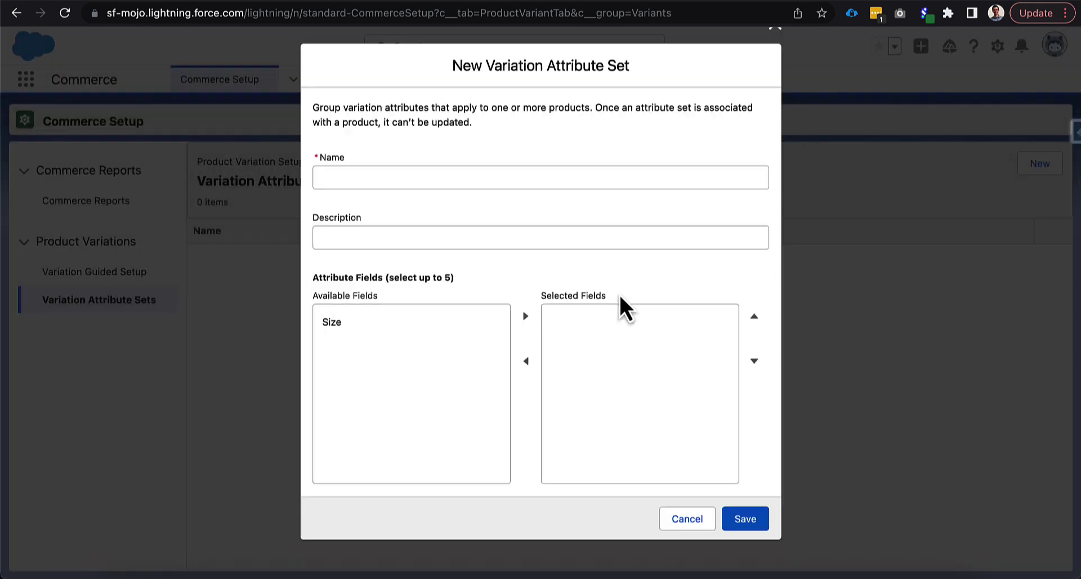
{"action": "left_click", "coordinate": [444, 175]}
{"action": "type", "text": "Size"}
{"action": "left_click", "coordinate": [421, 264]}
{"action": "left_click", "coordinate": [368, 325]}
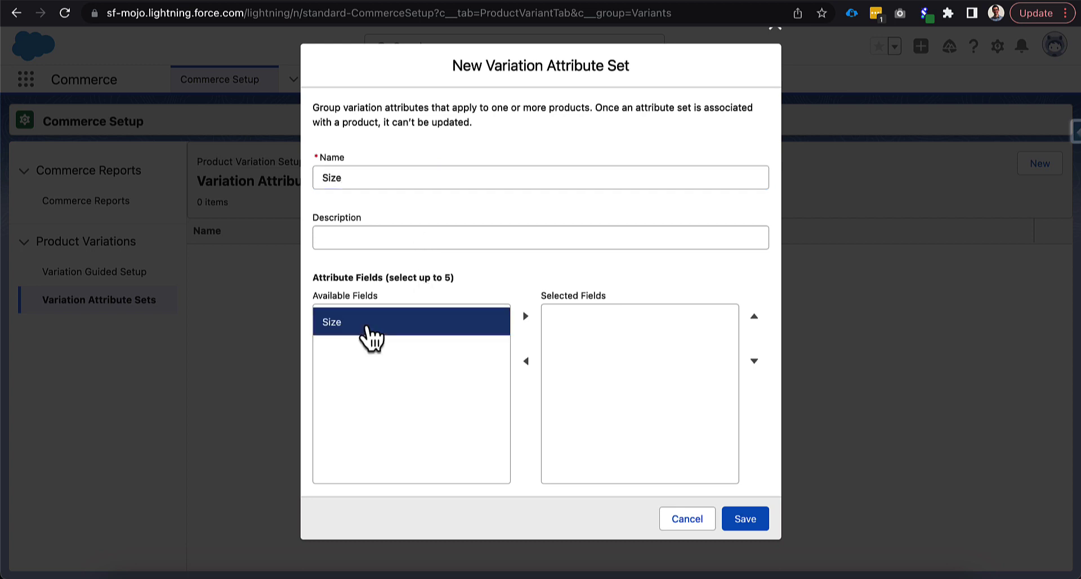
{"action": "left_click", "coordinate": [526, 316]}
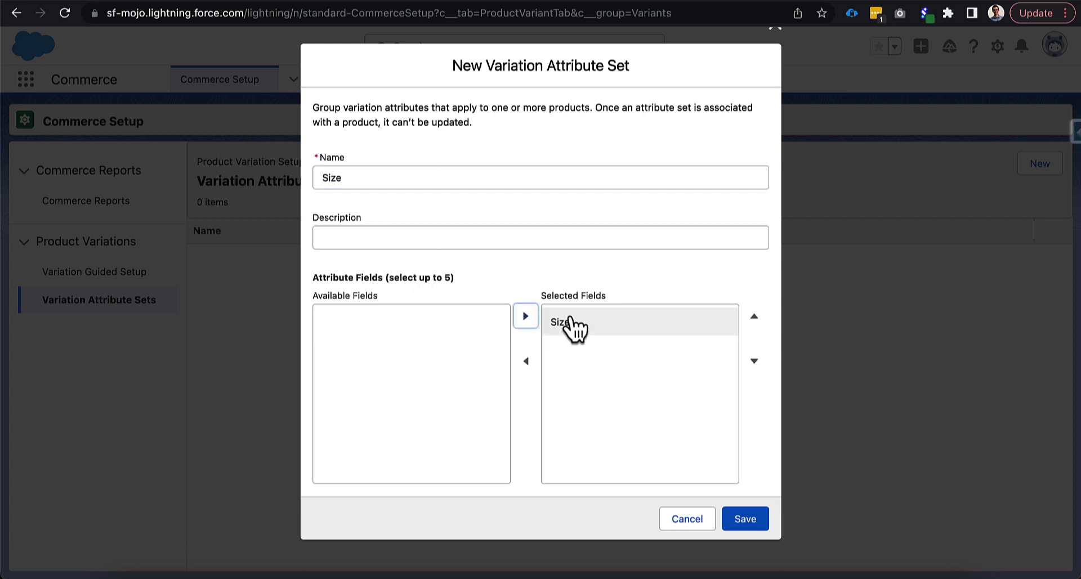
{"action": "left_click", "coordinate": [743, 523]}
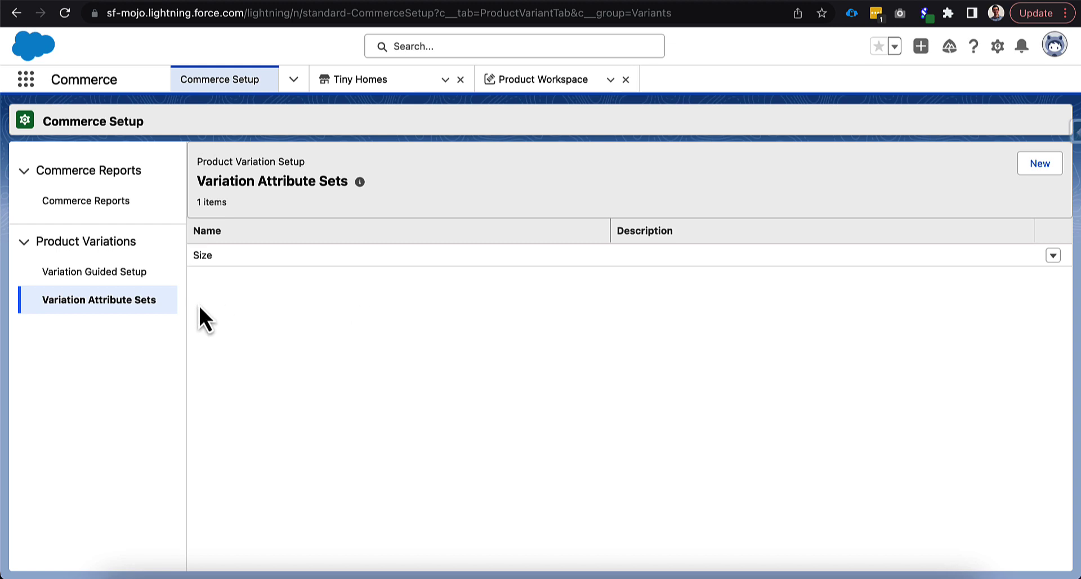
- Start another Picklist custom field on Product Attribute from the guided setup
{"action": "left_click", "coordinate": [86, 273]}
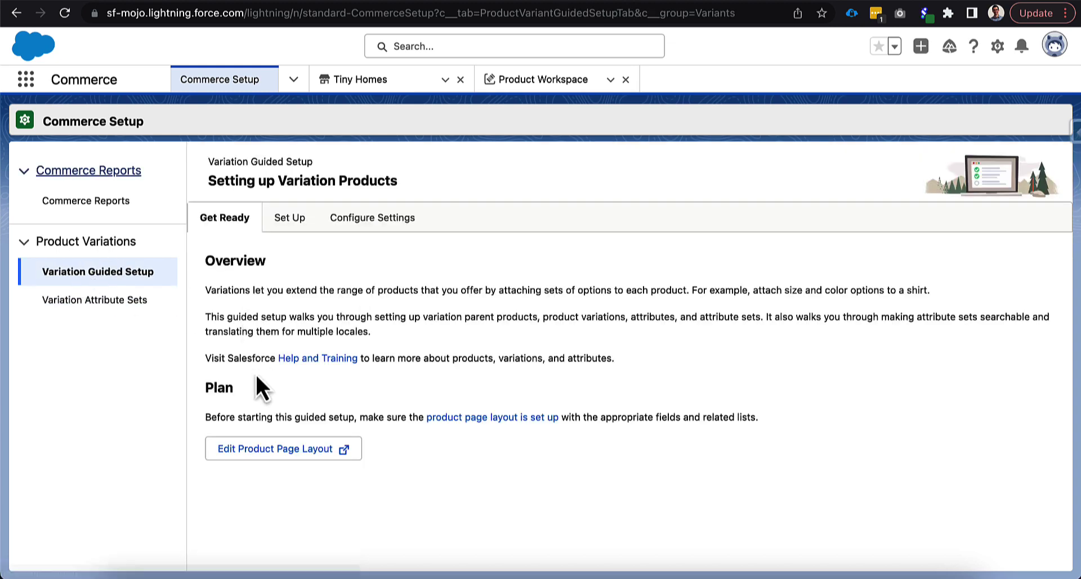
{"action": "left_click", "coordinate": [287, 218]}
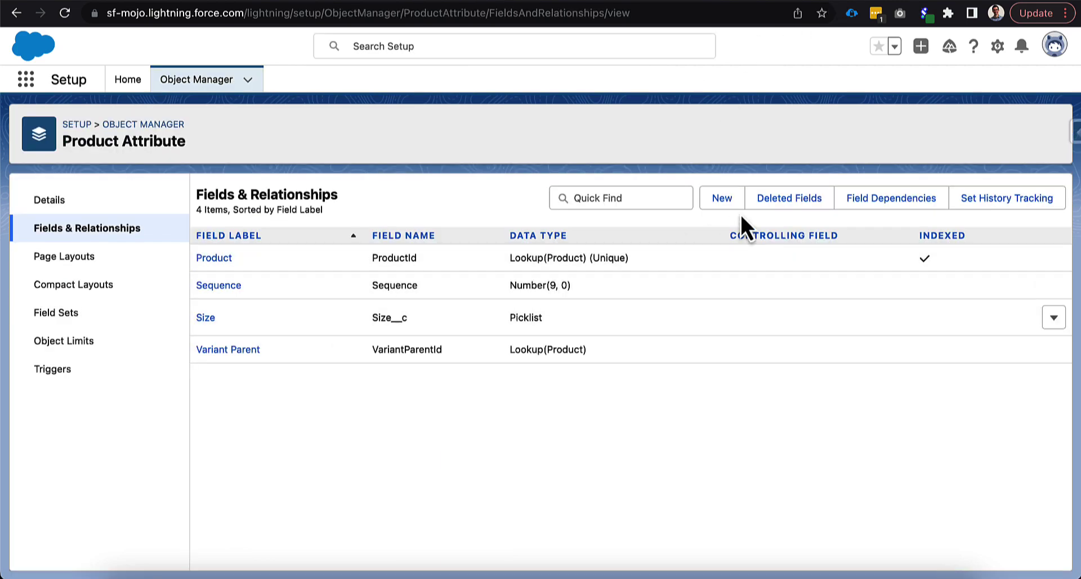
{"action": "left_click", "coordinate": [725, 203]}
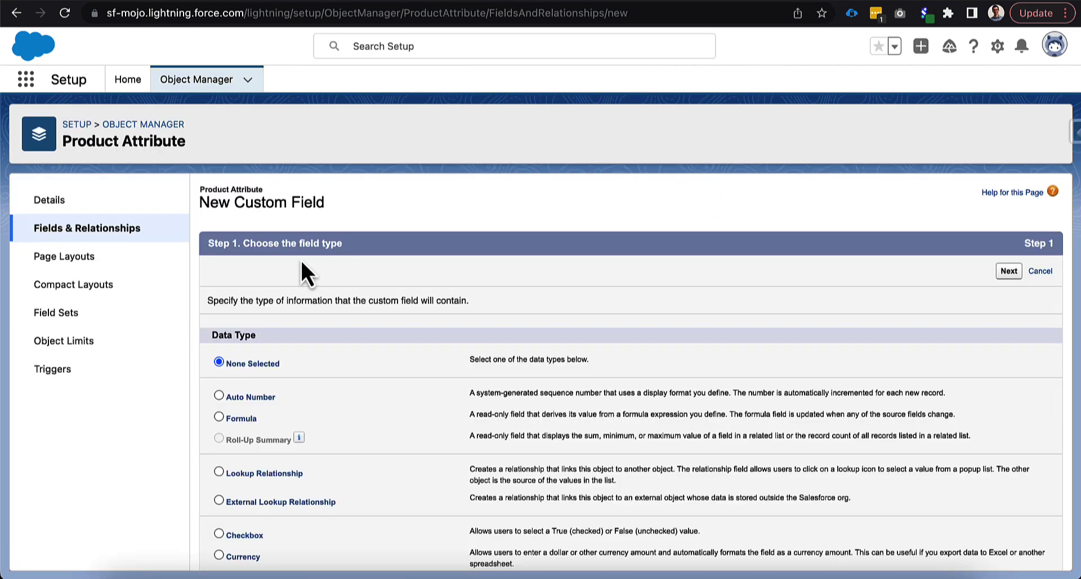
{"action": "scroll", "coordinate": [276, 377], "scroll_direction": "down", "scroll_amount": 10}
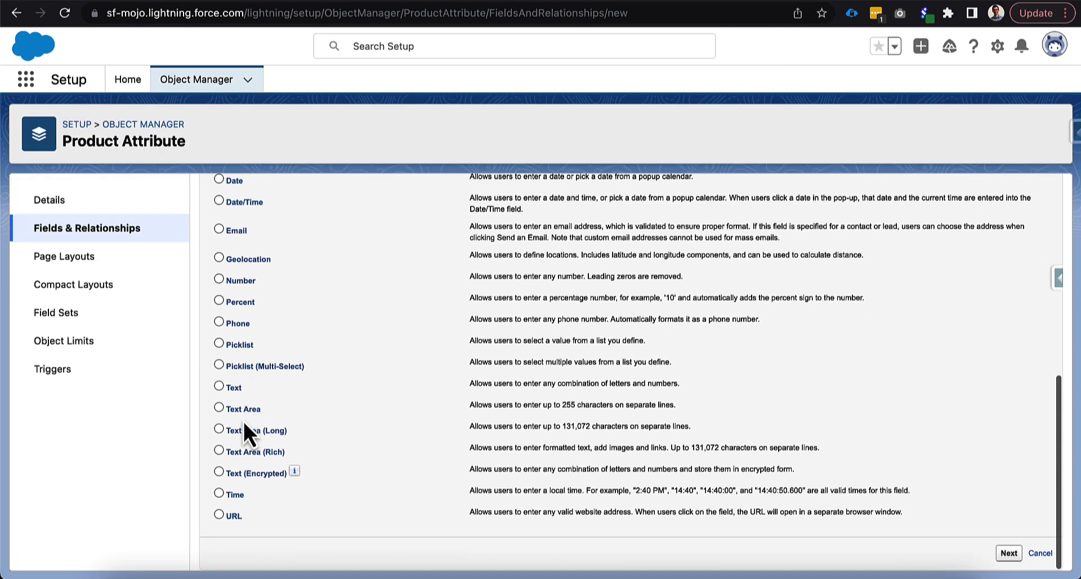
{"action": "left_click", "coordinate": [1005, 552]}
- Label it Color with values Blue and Black, and save it
{"action": "type", "text": "Color"}
{"action": "left_click", "coordinate": [397, 361]}
{"action": "left_click", "coordinate": [394, 415]}
{"action": "type", "text": "Blue"}
{"action": "key", "text": "Return"}
{"action": "type", "text": "Black"}
{"action": "left_click", "coordinate": [355, 424]}
{"action": "left_click", "coordinate": [1003, 275]}
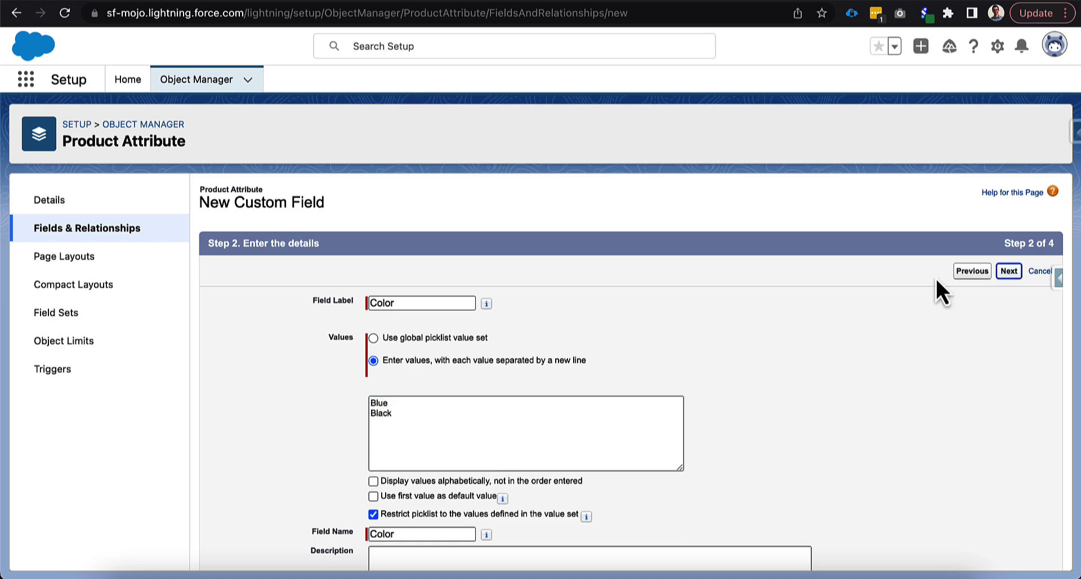
{"action": "left_click", "coordinate": [1008, 272]}
{"action": "left_click", "coordinate": [1005, 276]}
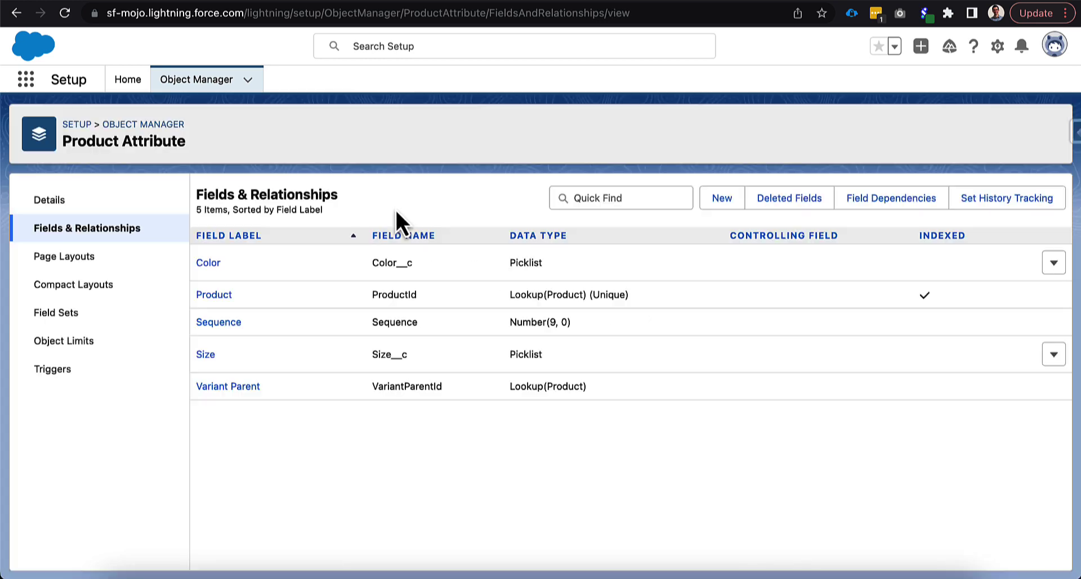
- Start a new variation attribute set named Size-Color
{"action": "left_click", "coordinate": [681, 2]}
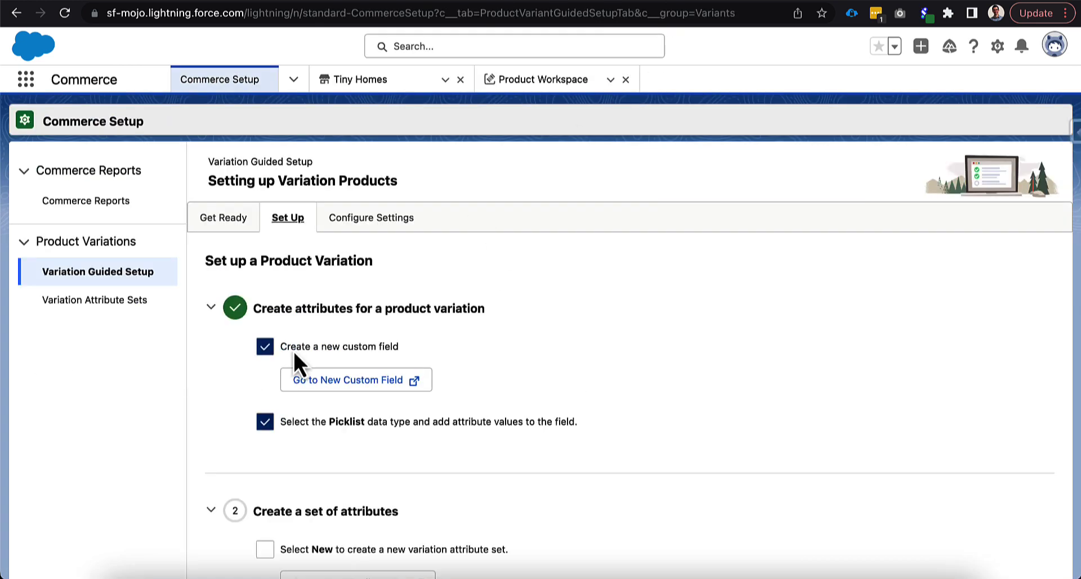
{"action": "left_click", "coordinate": [97, 301]}
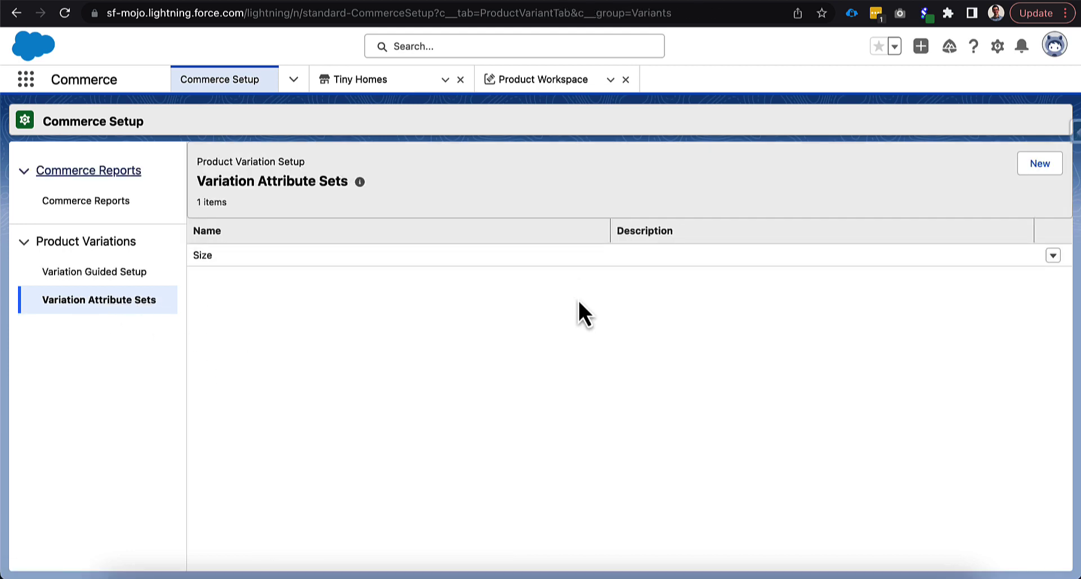
{"action": "left_click", "coordinate": [1039, 164]}
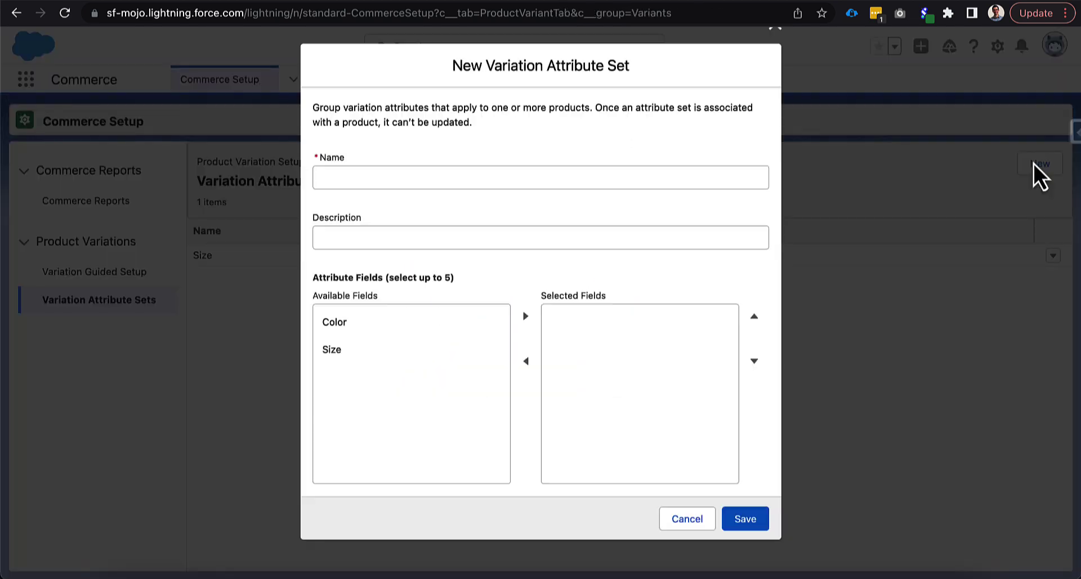
{"action": "left_click", "coordinate": [445, 178]}
{"action": "type", "text": "Size-Color"}
{"action": "left_click", "coordinate": [383, 212]}
- Add Size and Color to its selected fields, Size first, and save
{"action": "left_click", "coordinate": [383, 330]}
{"action": "left_click", "coordinate": [500, 347], "text": "shift"}
{"action": "left_click", "coordinate": [527, 316]}
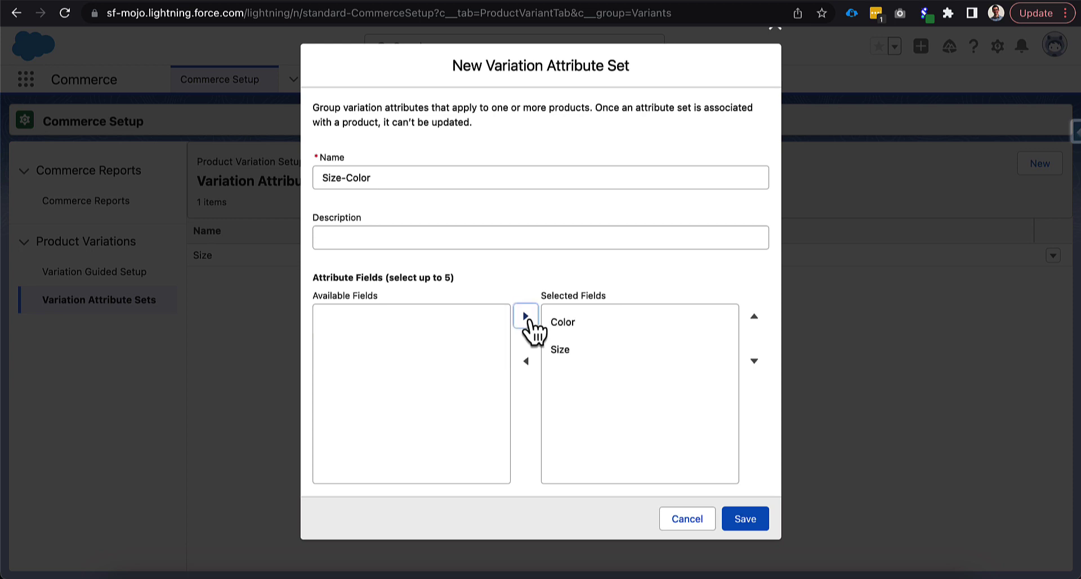
{"action": "left_click", "coordinate": [628, 351]}
{"action": "left_click", "coordinate": [754, 317]}
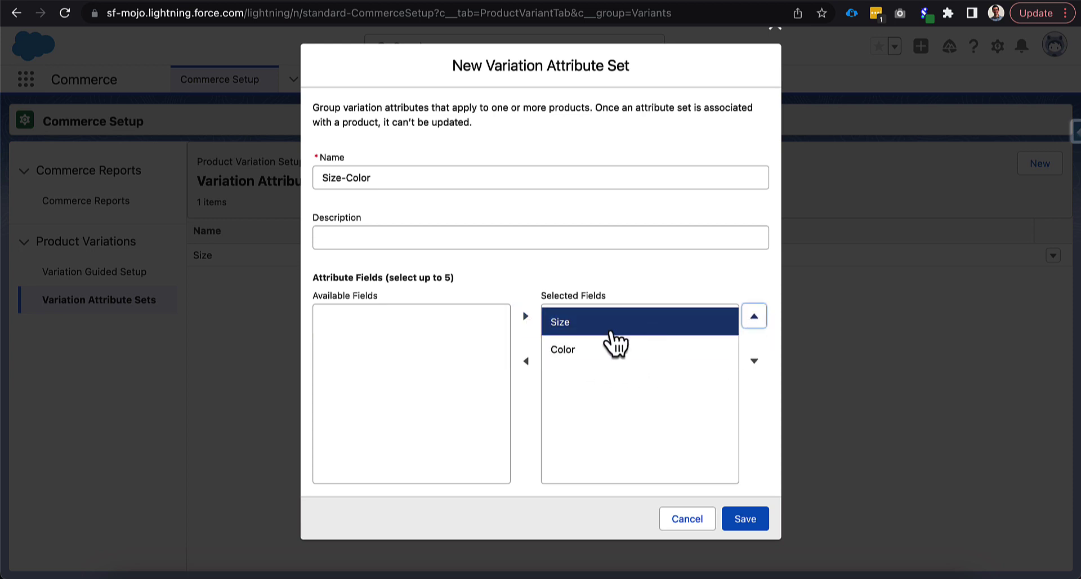
{"action": "left_click", "coordinate": [572, 316]}
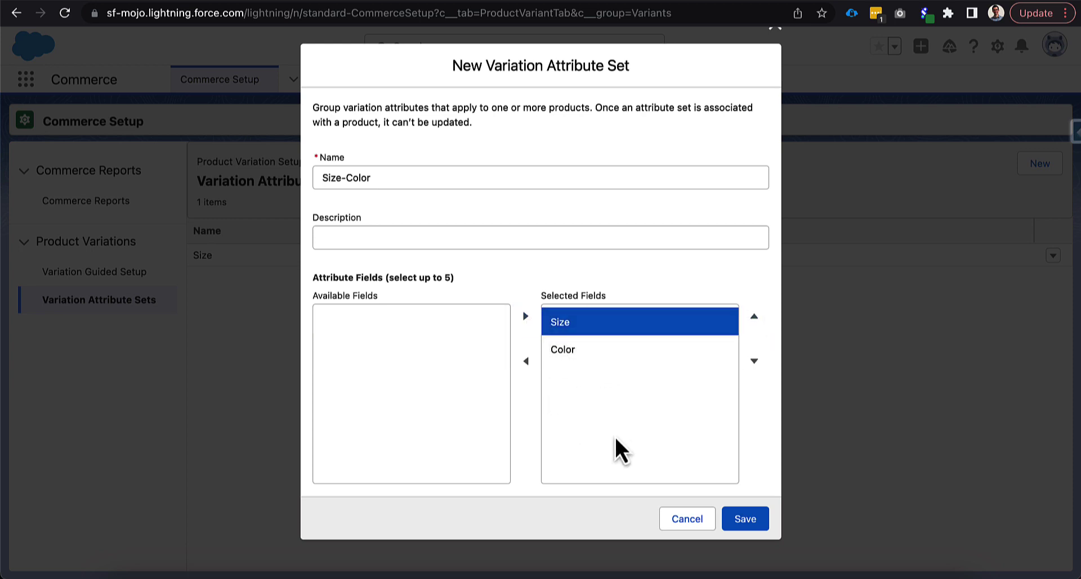
{"action": "left_click", "coordinate": [731, 509]}
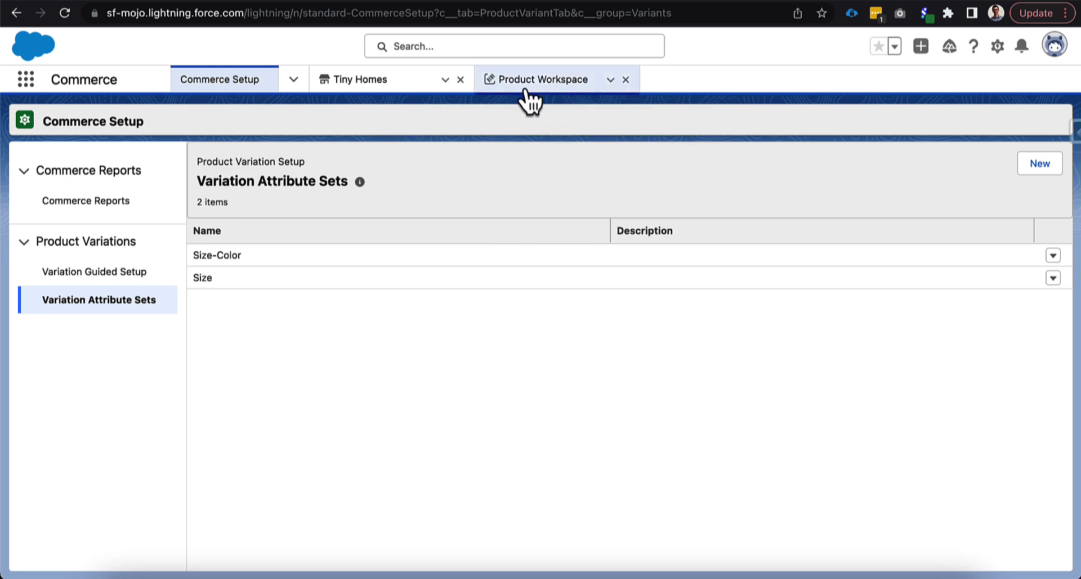
- Start a new variation parent in the Product Workspace using the Size attribute set
{"action": "left_click", "coordinate": [528, 100]}
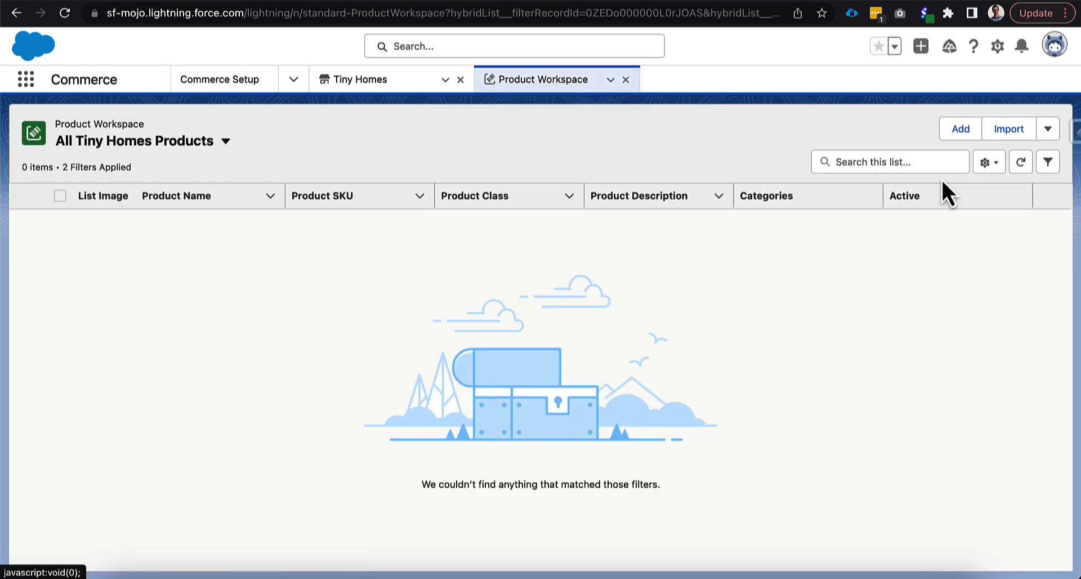
{"action": "left_click", "coordinate": [1047, 133]}
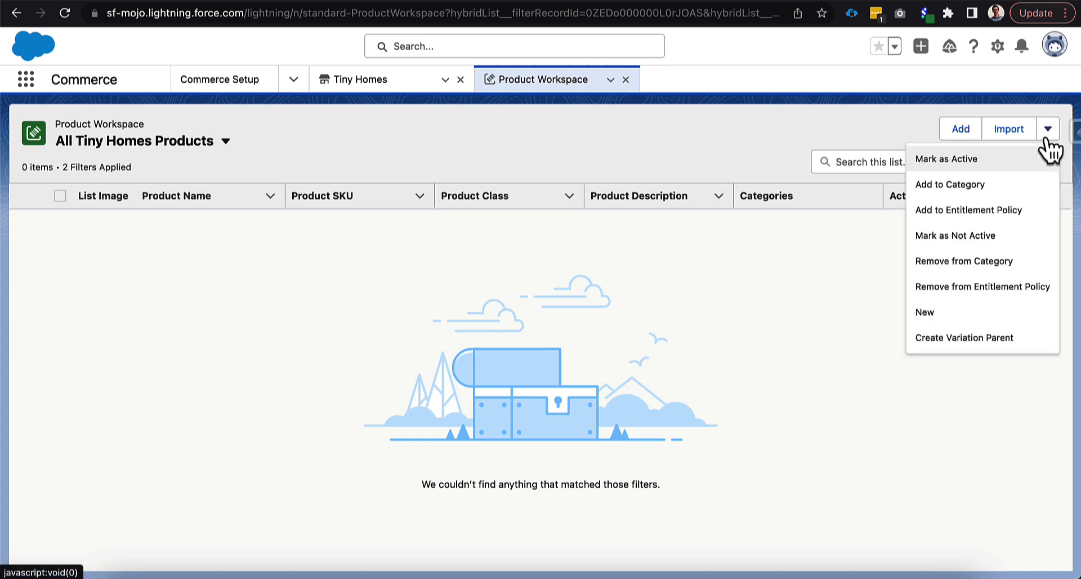
{"action": "left_click", "coordinate": [970, 341]}
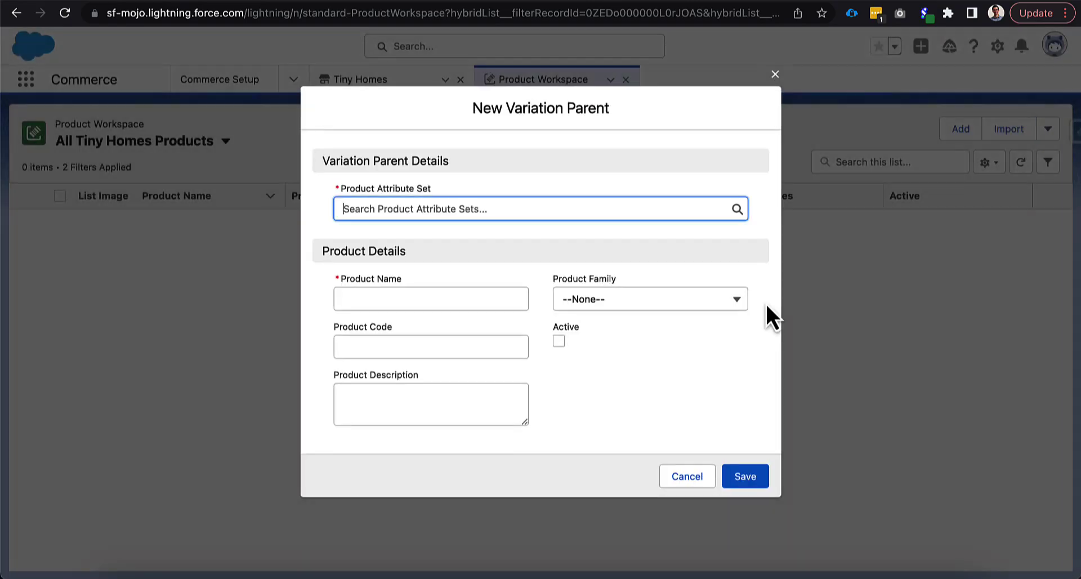
{"action": "left_click", "coordinate": [544, 203]}
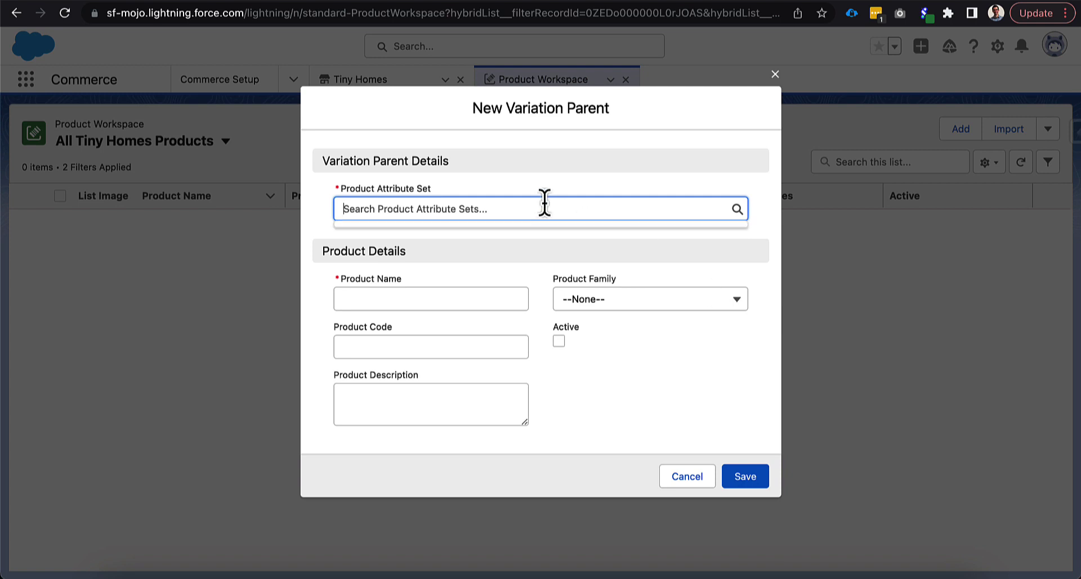
{"action": "type", "text": "Size"}
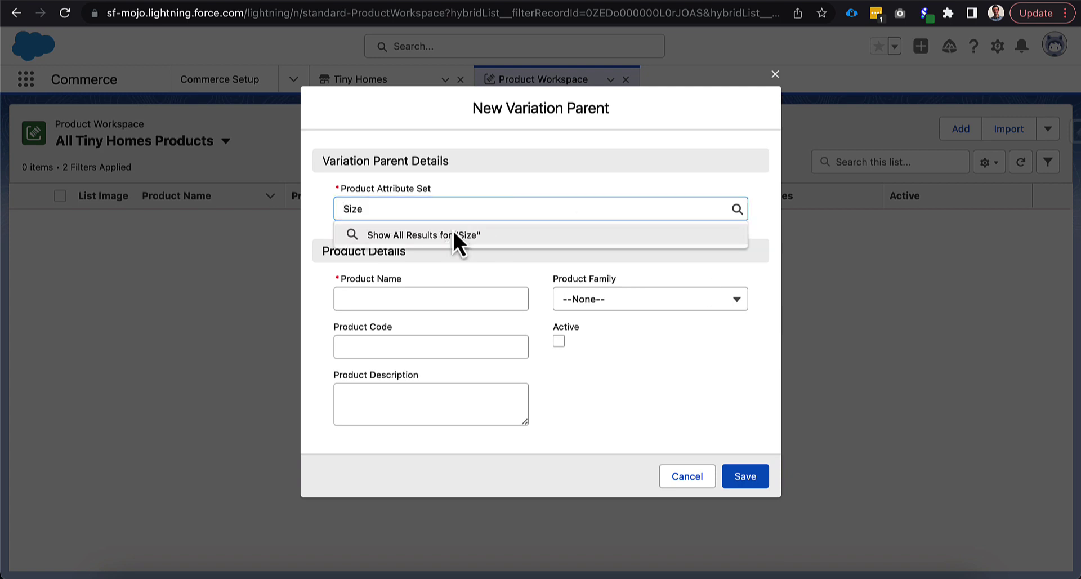
{"action": "left_click", "coordinate": [454, 234]}
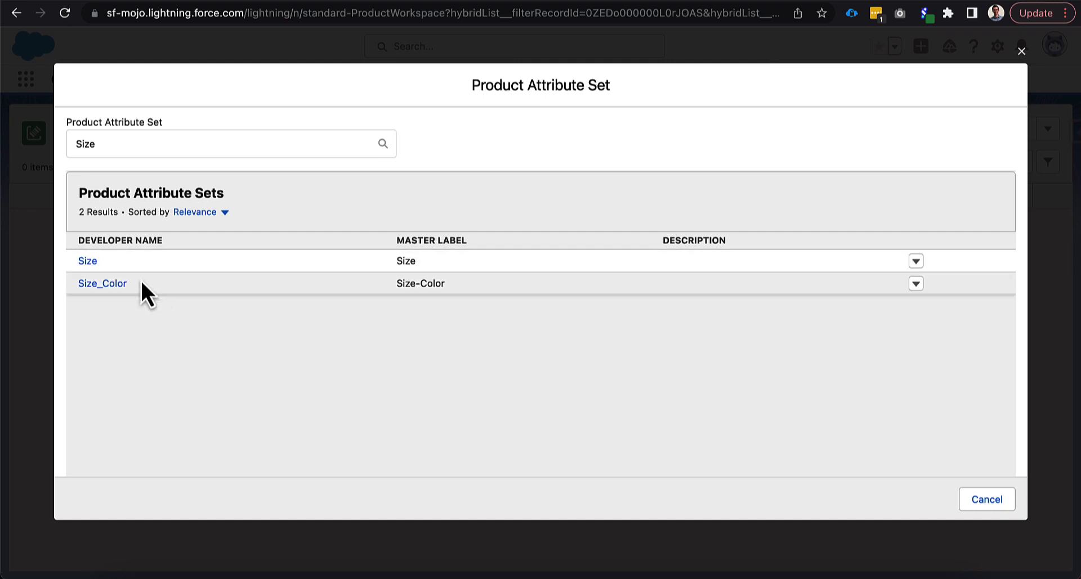
{"action": "left_click", "coordinate": [91, 263]}
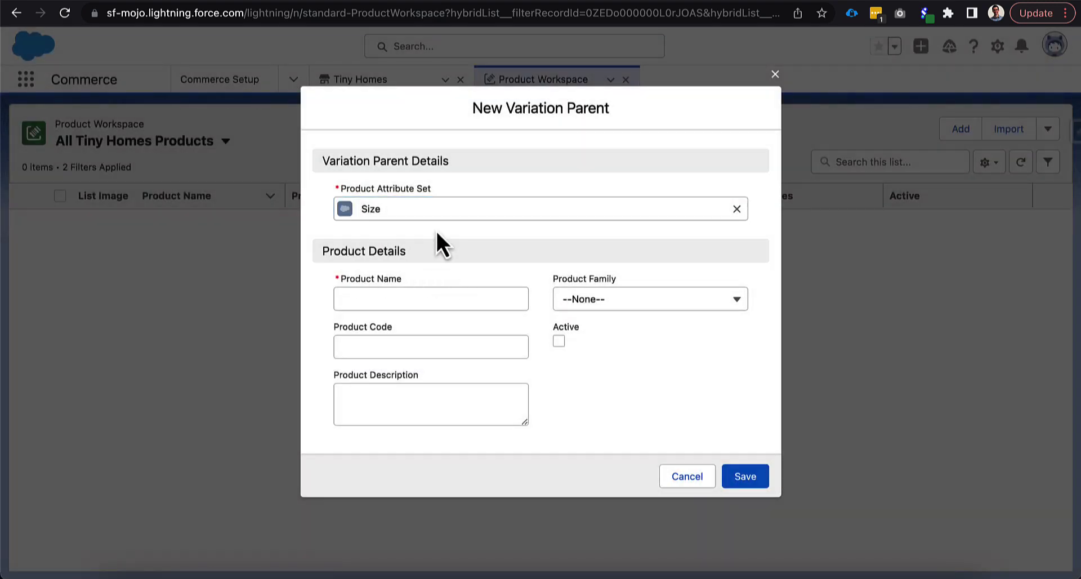
- Name it Shirts with product code SHIRT, mark it Active, and save
{"action": "left_click", "coordinate": [393, 302]}
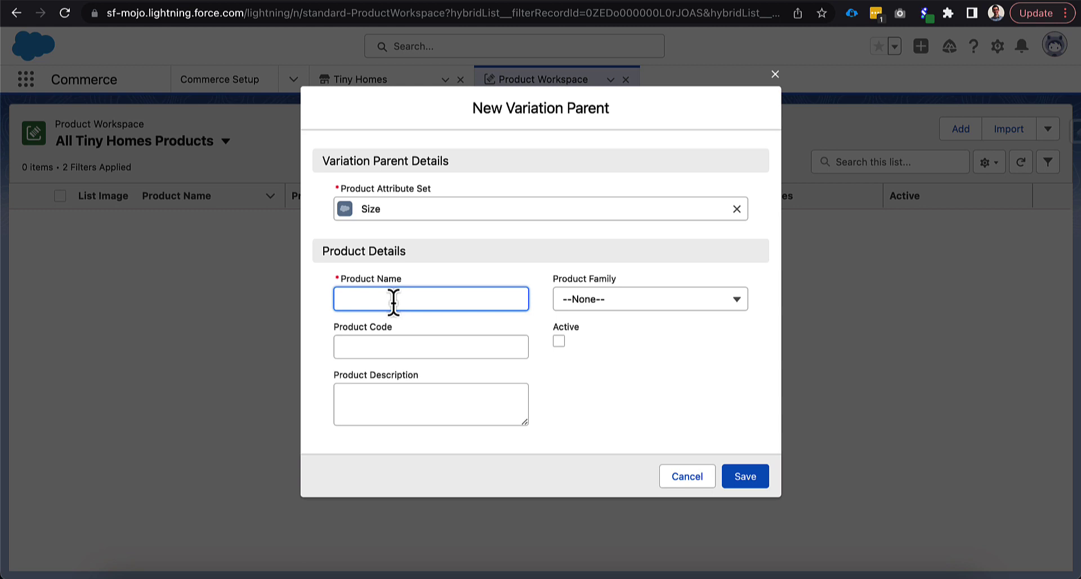
{"action": "type", "text": "Shirts"}
{"action": "left_click", "coordinate": [480, 343]}
{"action": "type", "text": "SHIRT"}
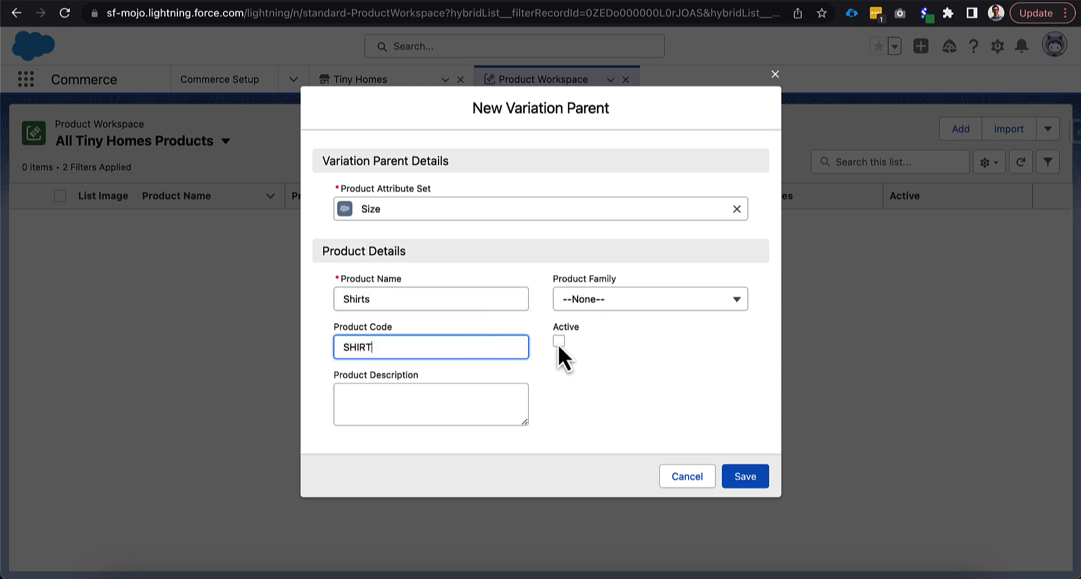
{"action": "left_click", "coordinate": [559, 342]}
{"action": "left_click", "coordinate": [746, 478]}
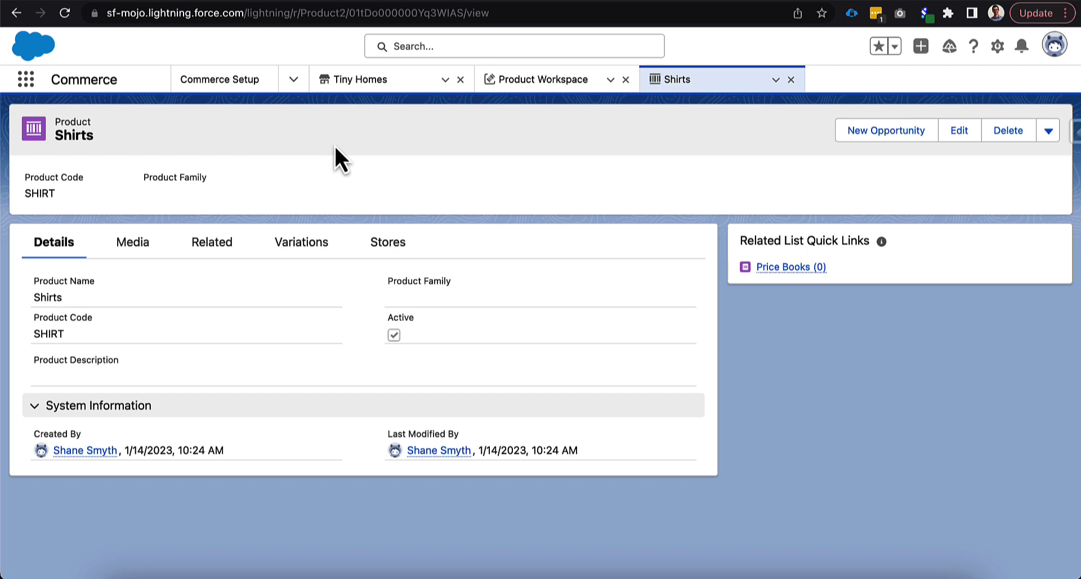
- Show the Shirts product's Variations tab, with the Size attribute set and 0 variations
{"action": "left_click", "coordinate": [302, 248]}
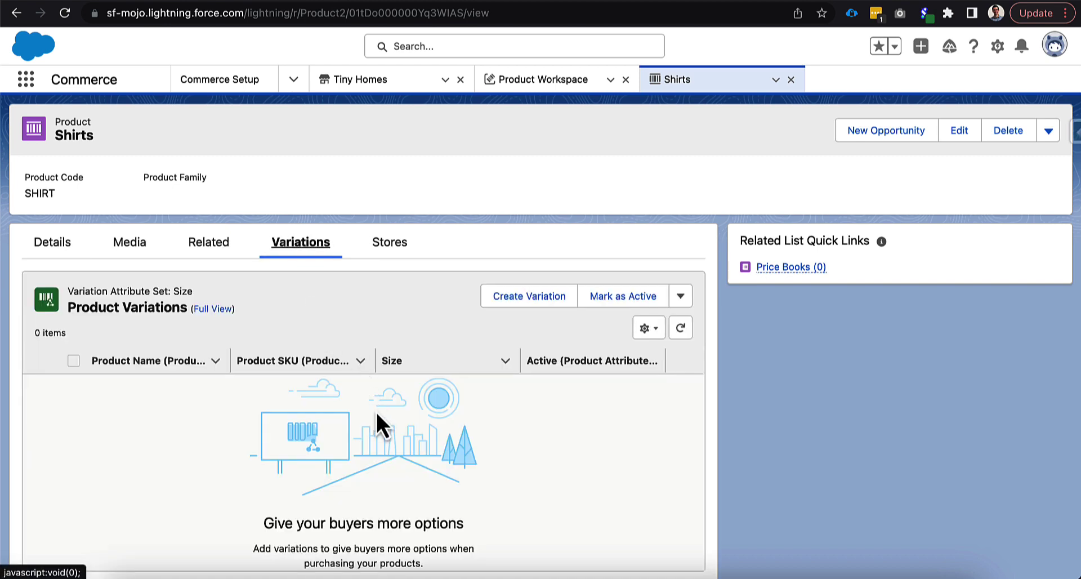
- Create a Small size variation of Shirts with sequence 1, then return to its Details
{"action": "left_click", "coordinate": [518, 304]}
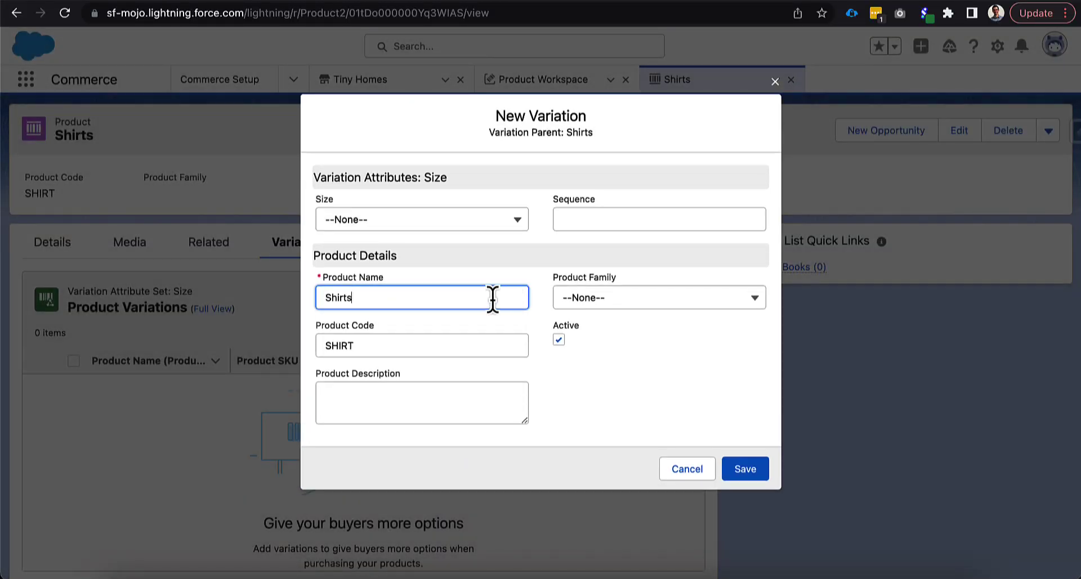
{"action": "left_click", "coordinate": [473, 225]}
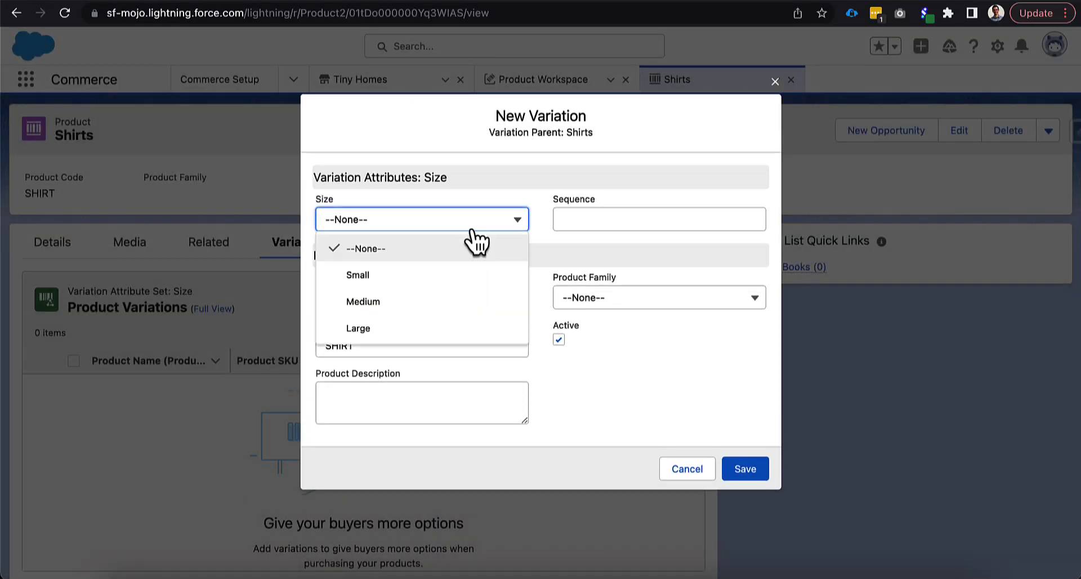
{"action": "left_click", "coordinate": [397, 276]}
{"action": "left_click", "coordinate": [566, 218]}
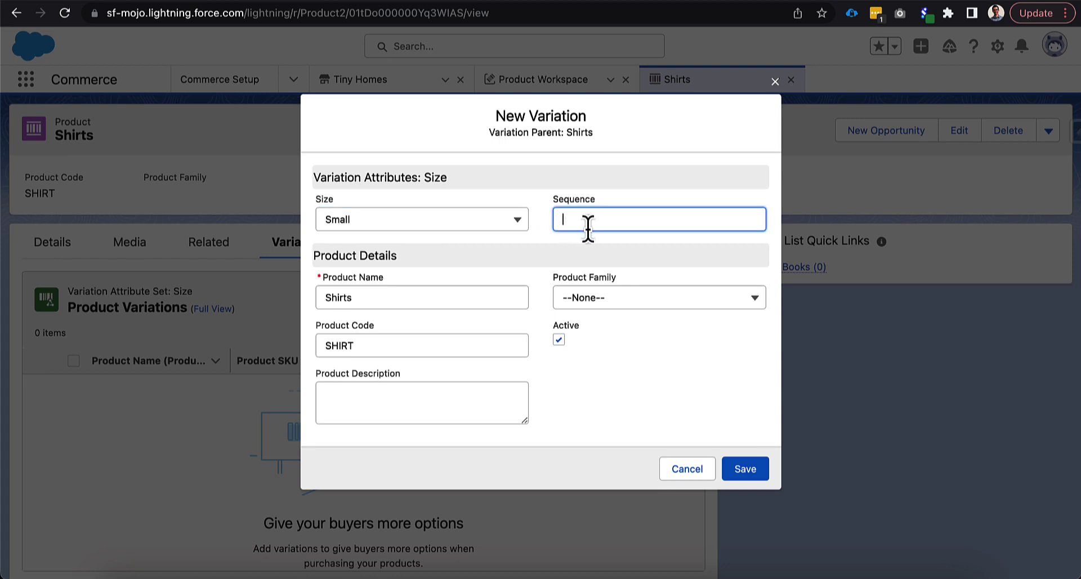
{"action": "type", "text": "1"}
{"action": "left_click", "coordinate": [454, 346]}
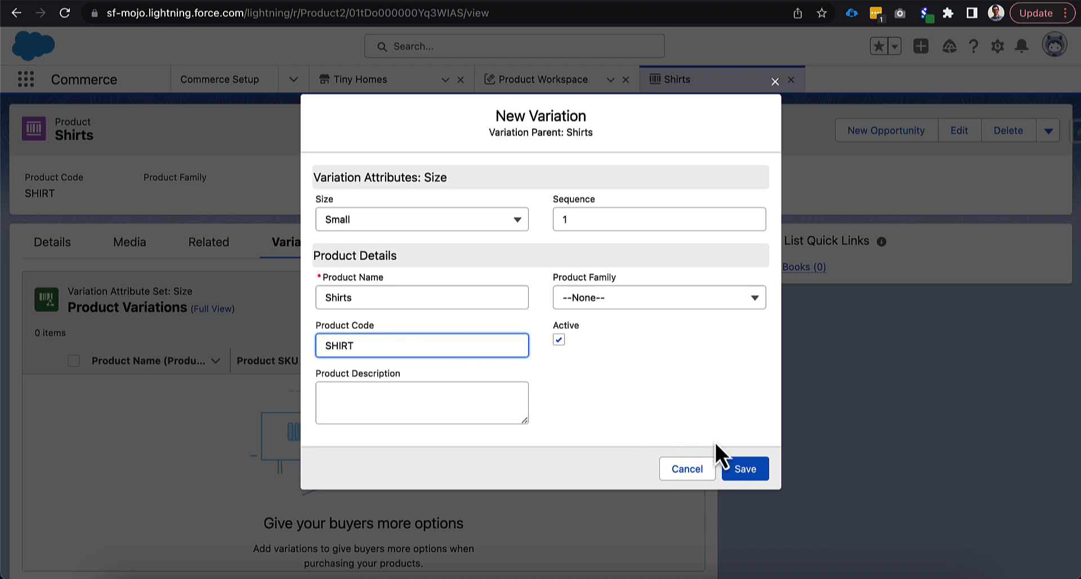
{"action": "left_click", "coordinate": [742, 469]}
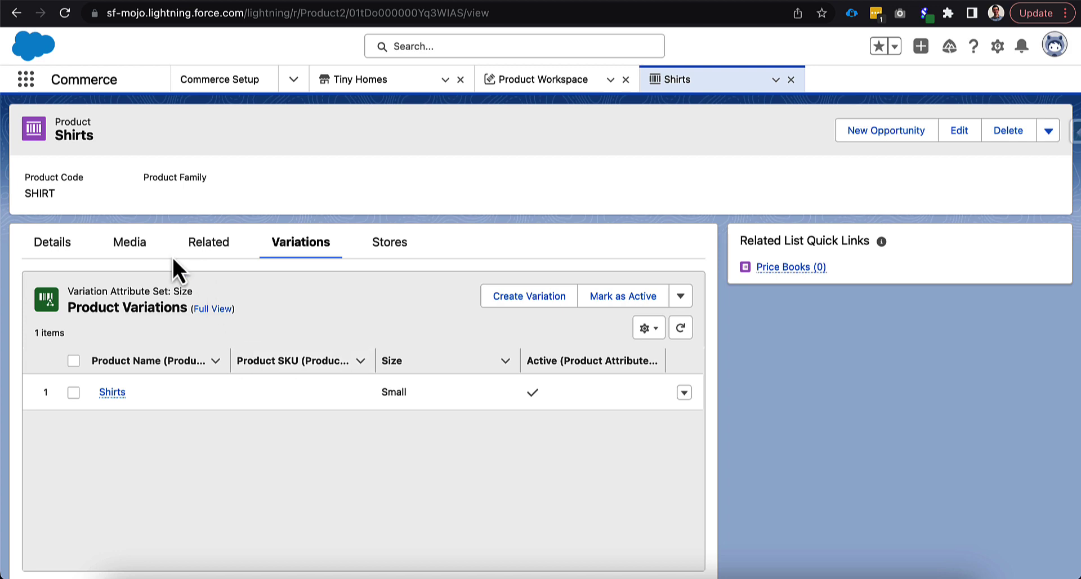
{"action": "left_click", "coordinate": [67, 258]}
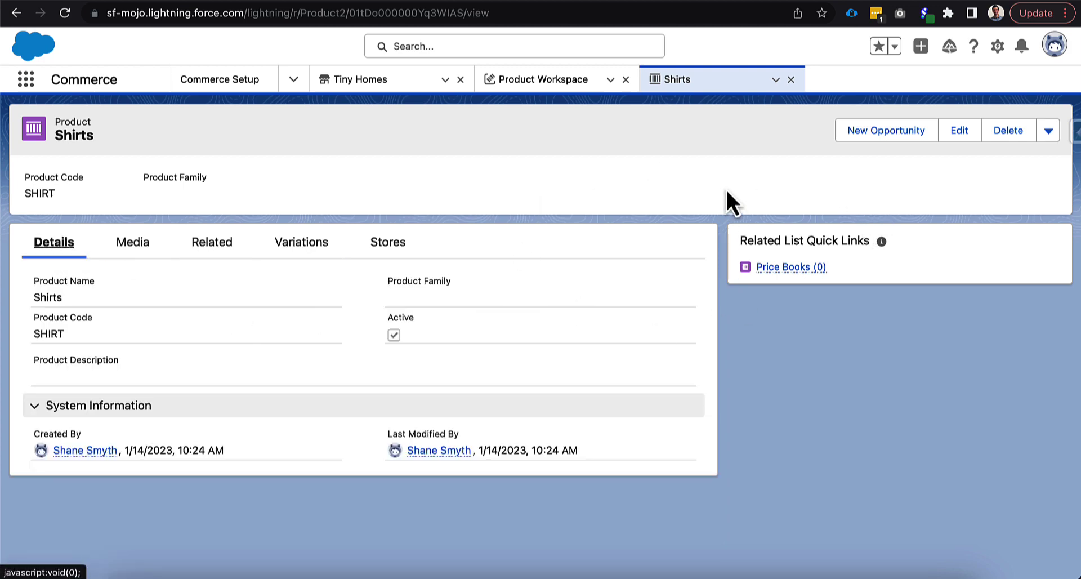
- Open the Product object's Product Layout for editing in Setup
{"action": "left_click", "coordinate": [997, 47]}
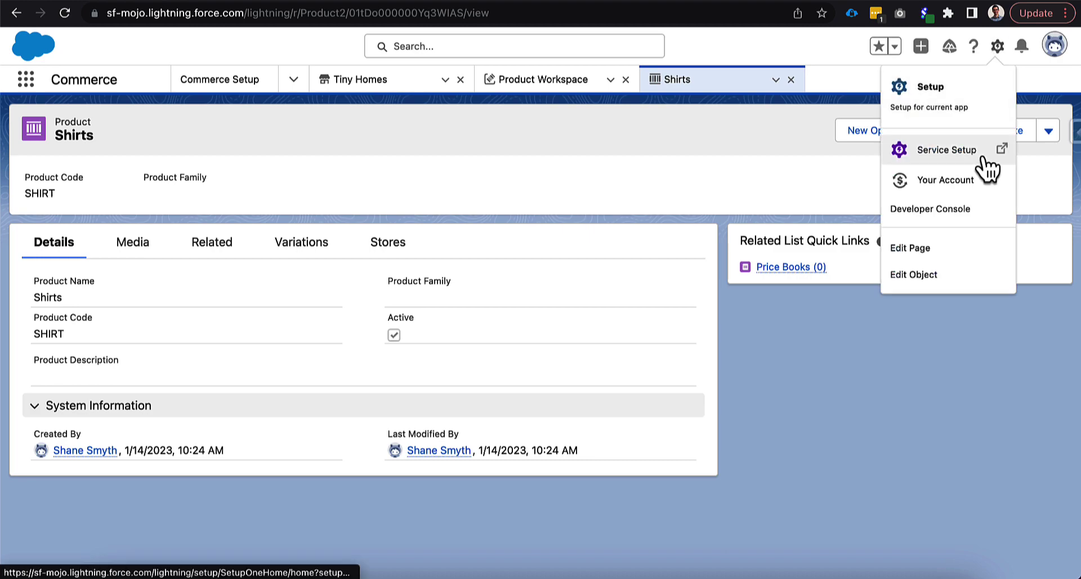
{"action": "left_click", "coordinate": [937, 275]}
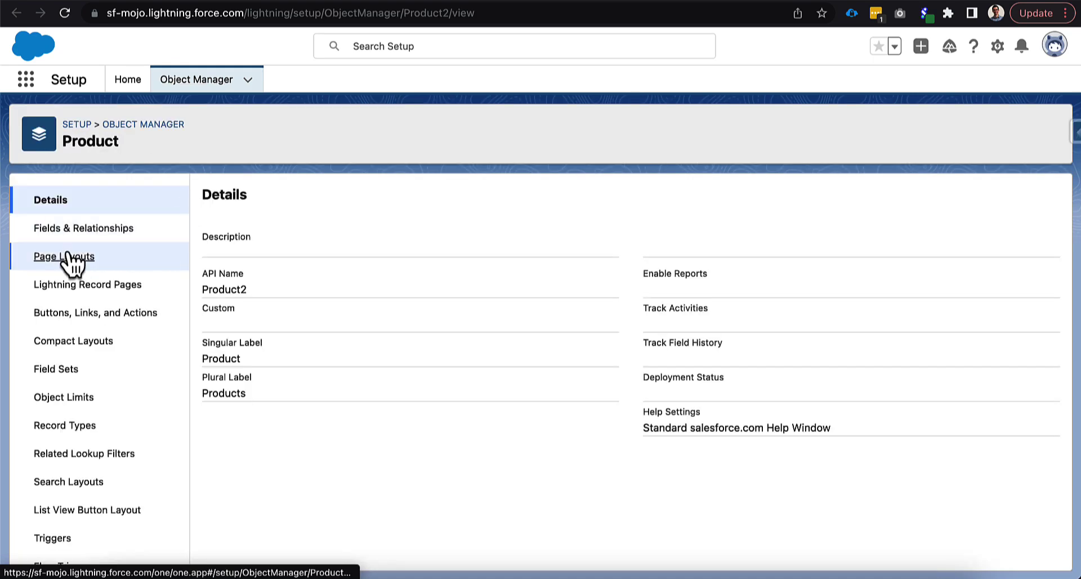
{"action": "left_click", "coordinate": [67, 257]}
{"action": "left_click", "coordinate": [234, 269]}
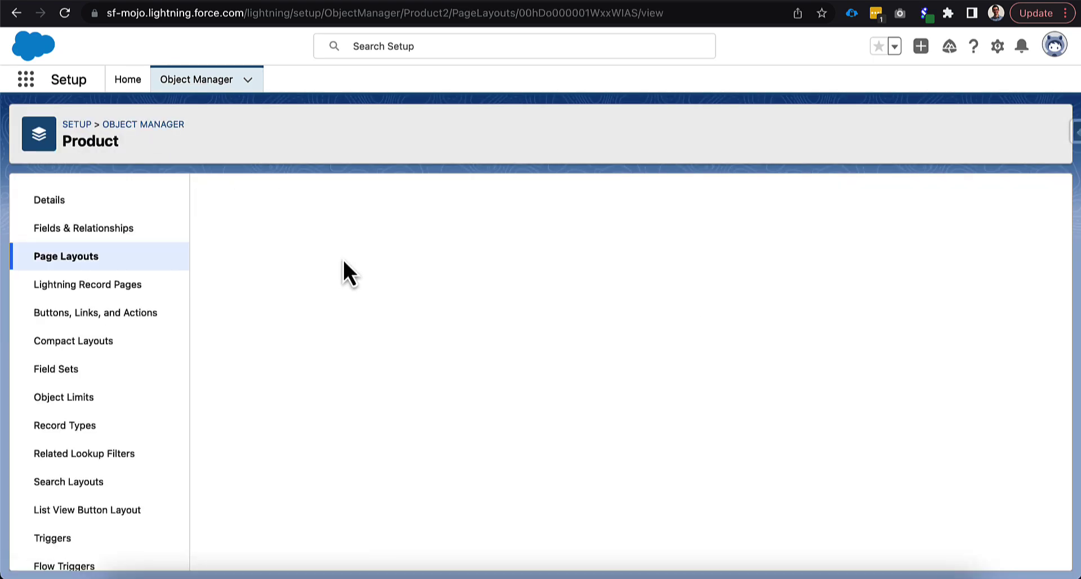
- Add Product SKU, plus Commerce Entitlement Policies and Categories related lists, then save the layout
{"action": "scroll", "coordinate": [357, 389], "scroll_direction": "down", "scroll_amount": 3}
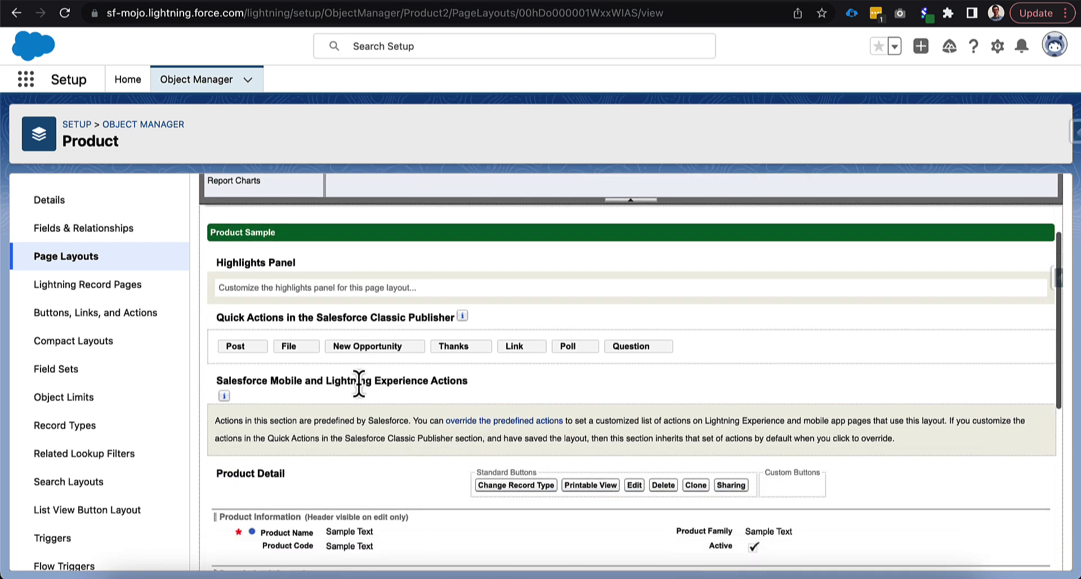
{"action": "scroll", "coordinate": [359, 383], "scroll_direction": "down", "scroll_amount": 3}
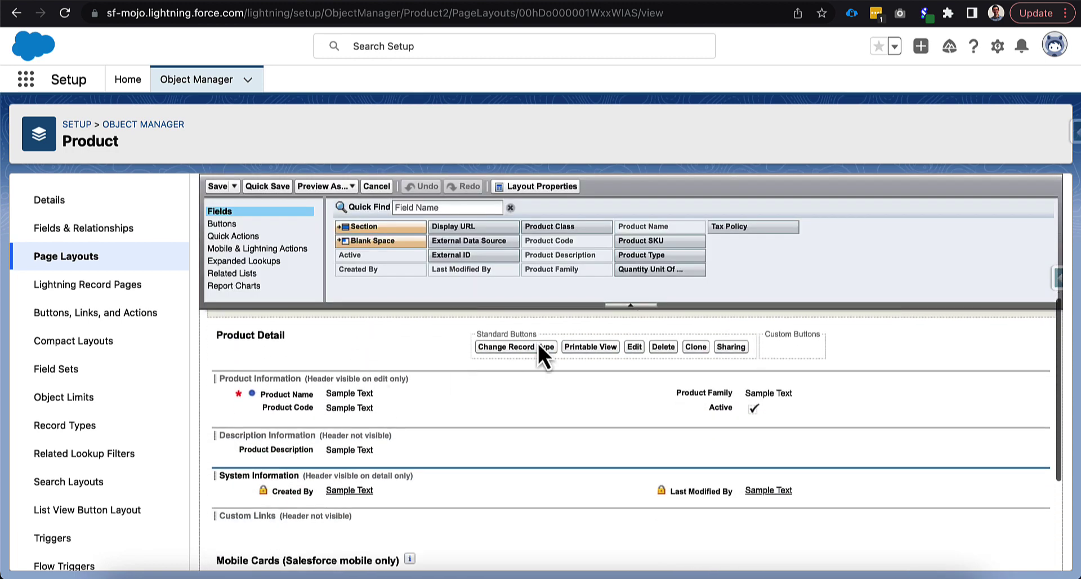
{"action": "left_click_drag", "start_coordinate": [653, 245], "coordinate": [425, 402]}
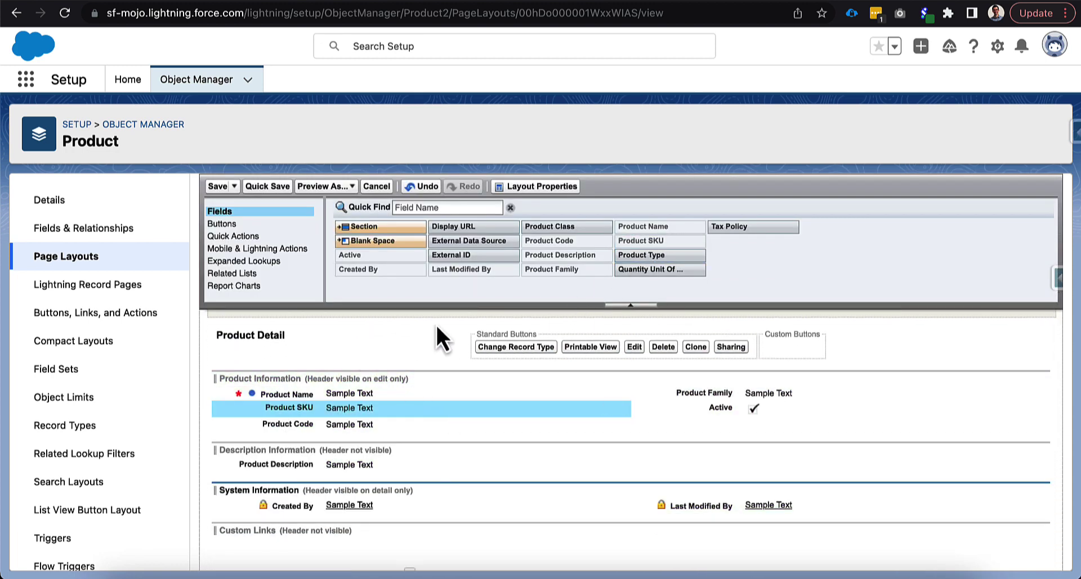
{"action": "left_click", "coordinate": [257, 275]}
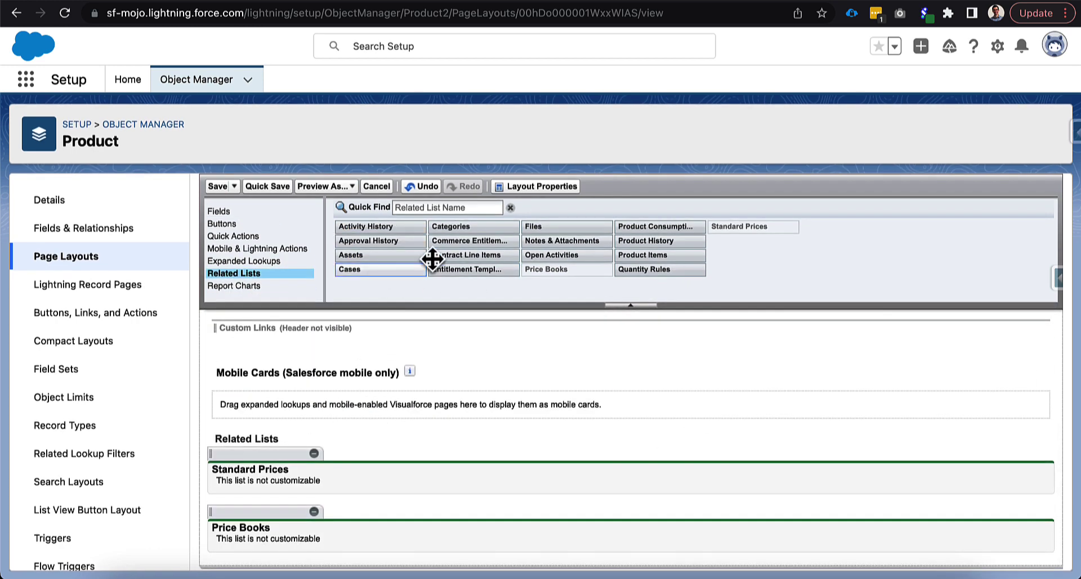
{"action": "left_click_drag", "start_coordinate": [468, 244], "coordinate": [396, 459]}
{"action": "left_click_drag", "start_coordinate": [449, 228], "coordinate": [428, 481]}
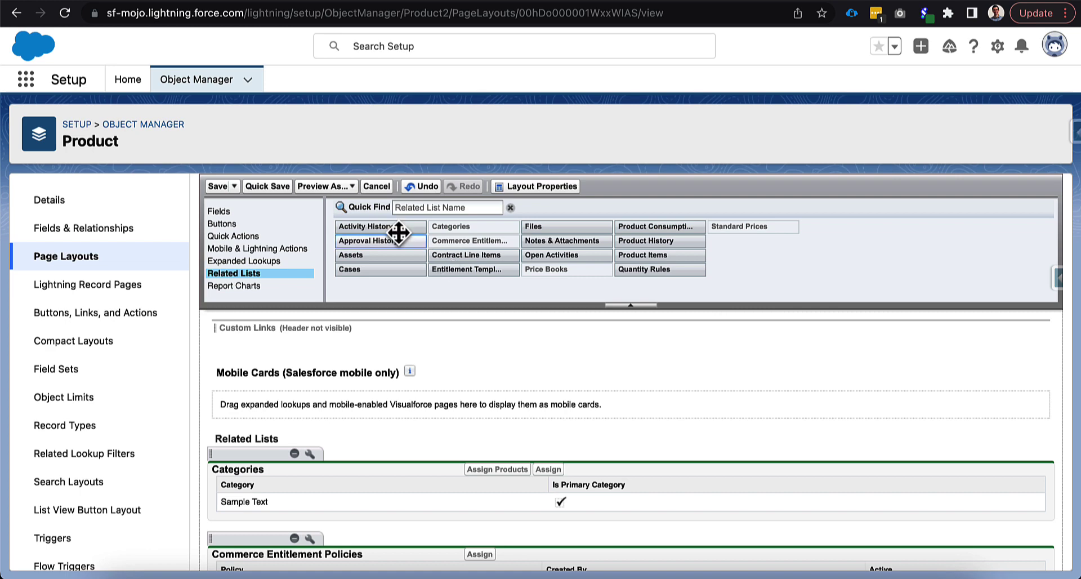
{"action": "left_click", "coordinate": [217, 186]}
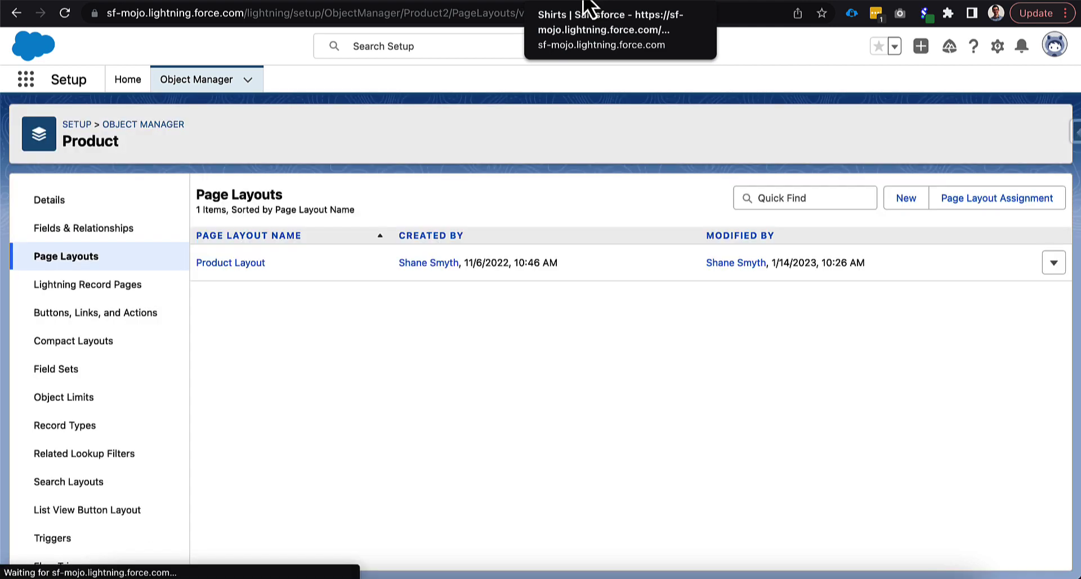
- Set the Shirts parent product's SKU to SHIRT and save
{"action": "left_click", "coordinate": [584, 2]}
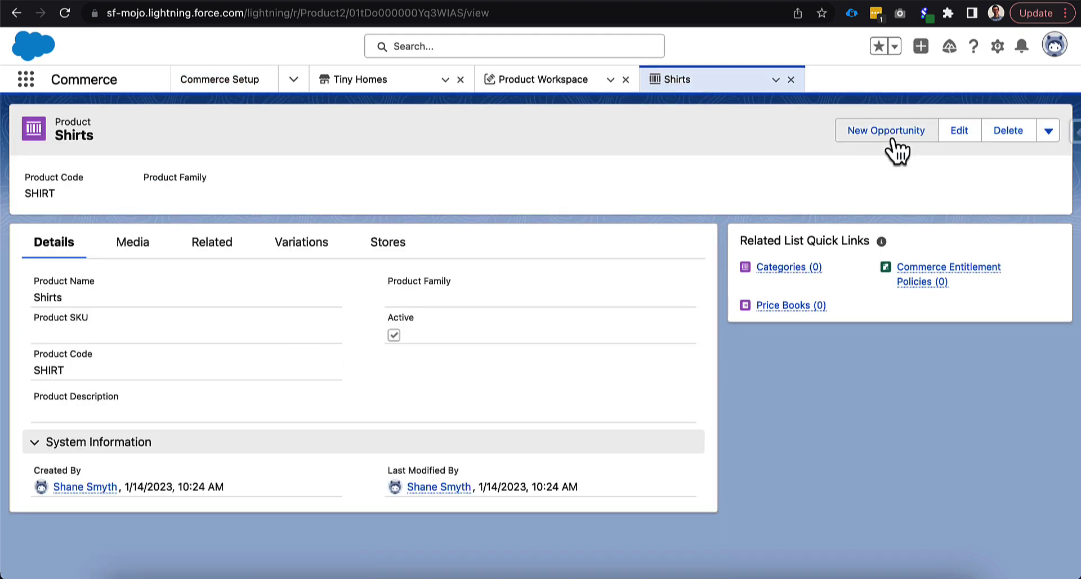
{"action": "left_click", "coordinate": [952, 133]}
{"action": "left_click", "coordinate": [310, 212]}
{"action": "type", "text": "SHIRT"}
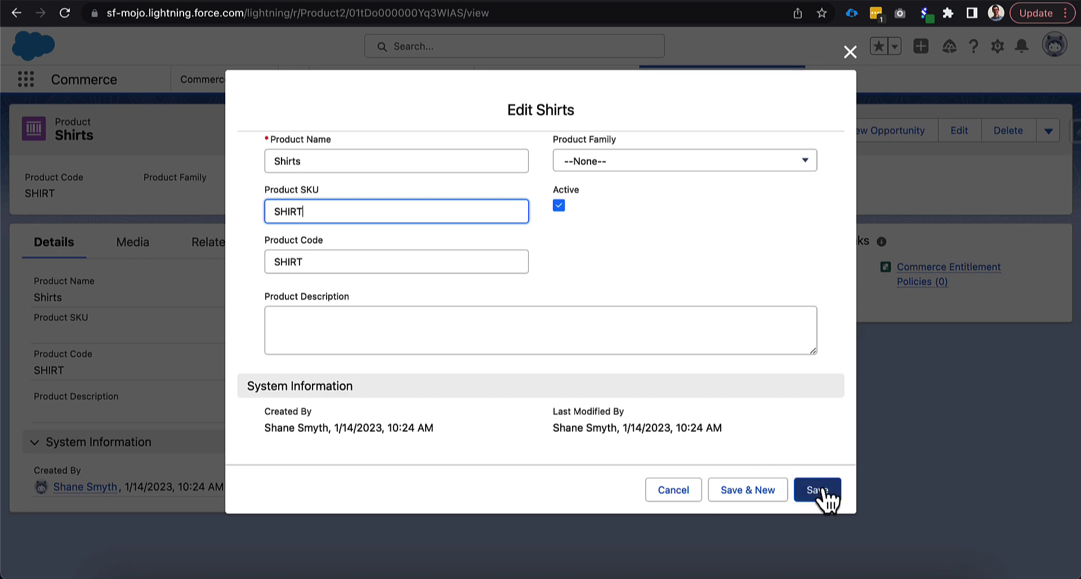
{"action": "left_click", "coordinate": [825, 494]}
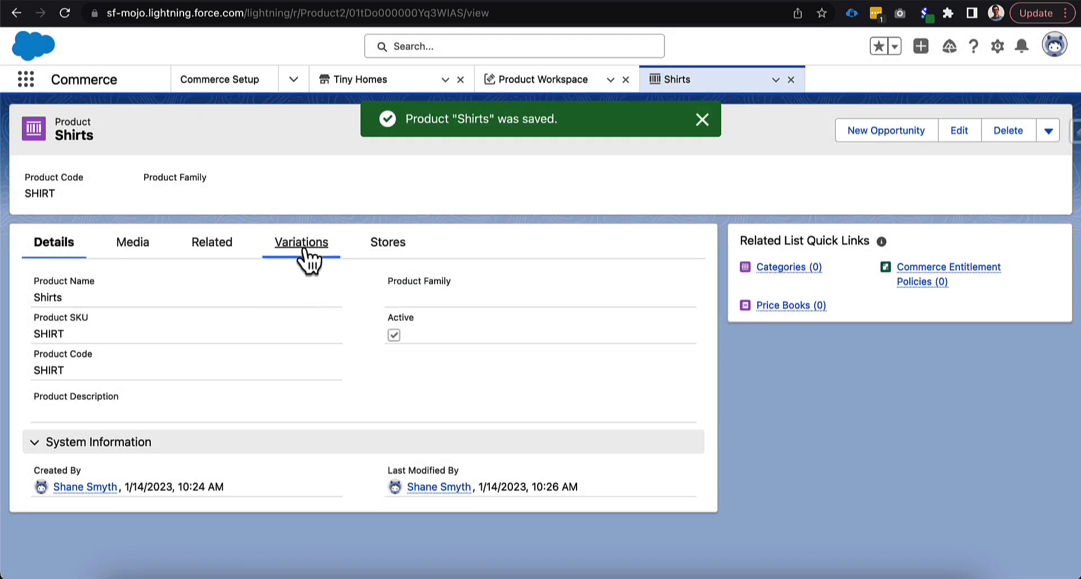
- Rename the first variation to 'Shirts - Small' with SKU SHIRT-S, then refresh the variations list
{"action": "left_click", "coordinate": [304, 245]}
{"action": "left_click", "coordinate": [112, 392]}
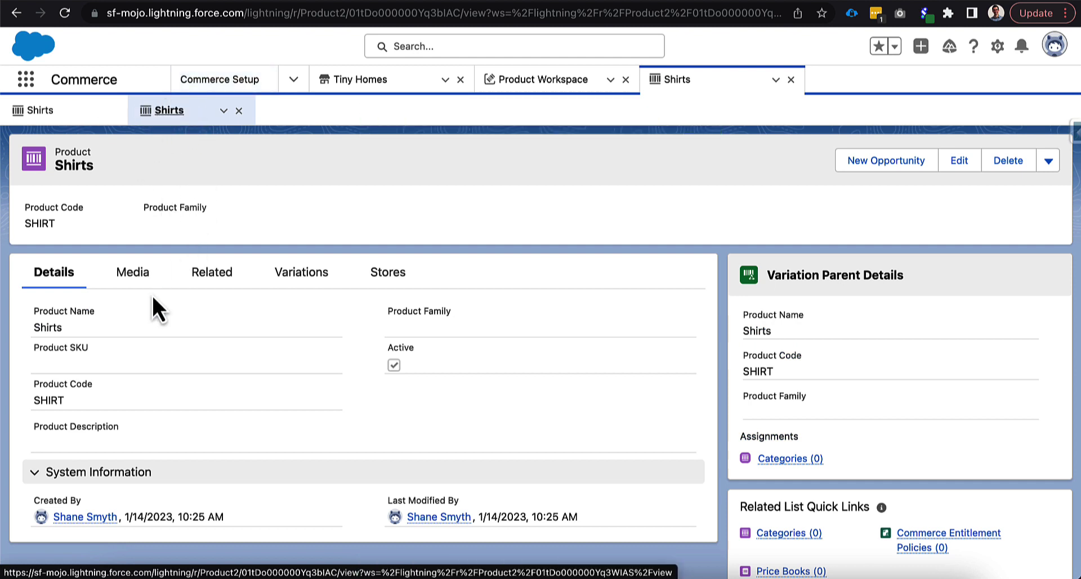
{"action": "left_click", "coordinate": [973, 163]}
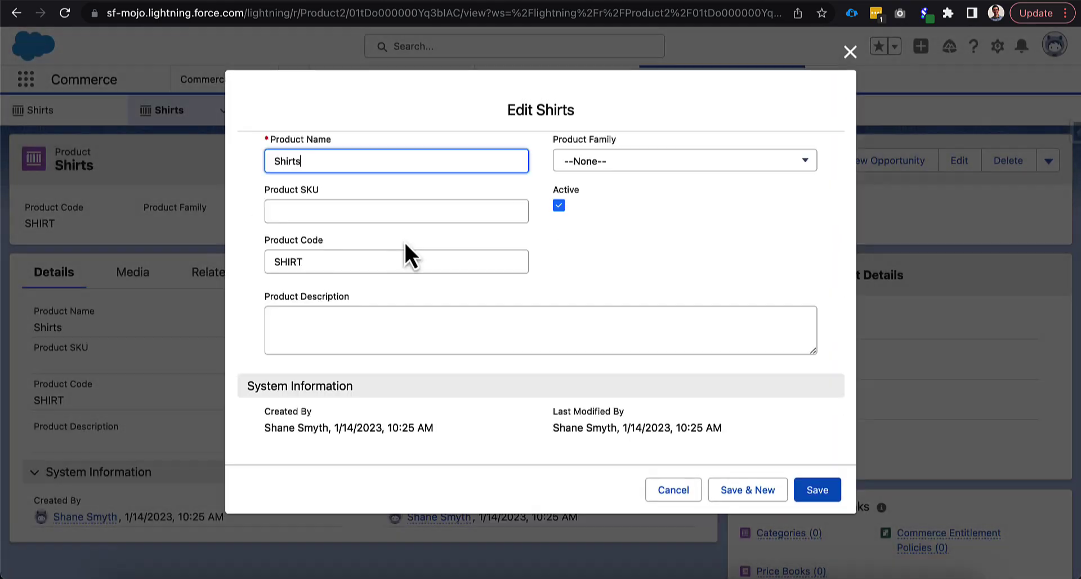
{"action": "type", "text": "- Sm"}
{"action": "left_click", "coordinate": [324, 216]}
{"action": "double_click", "coordinate": [289, 261]}
{"action": "key", "text": "ctrl+c"}
{"action": "left_click", "coordinate": [295, 210]}
{"action": "key", "text": "ctrl+v"}
{"action": "type", "text": "-"}
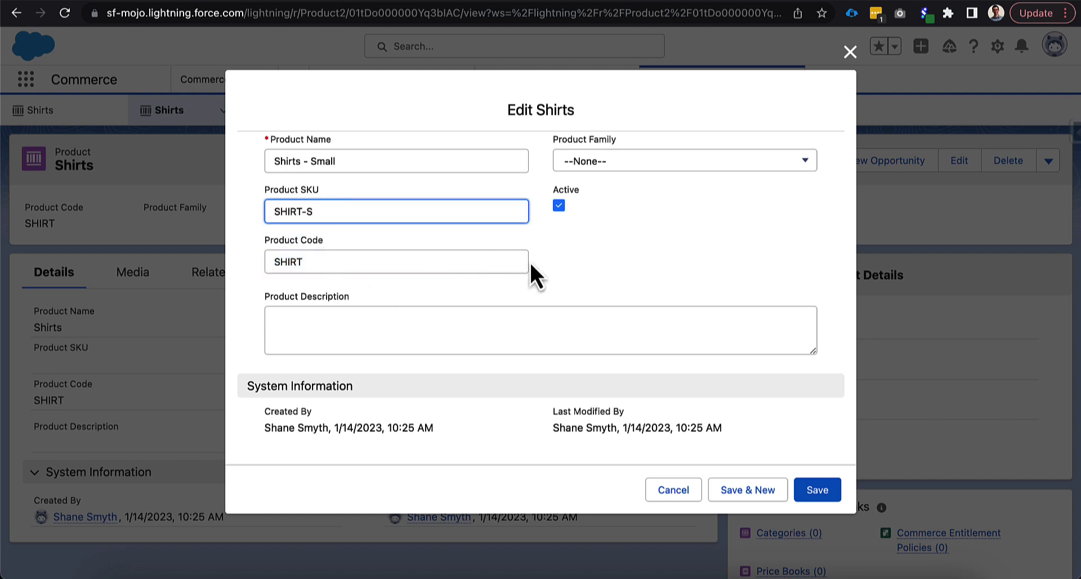
{"action": "left_click", "coordinate": [815, 491]}
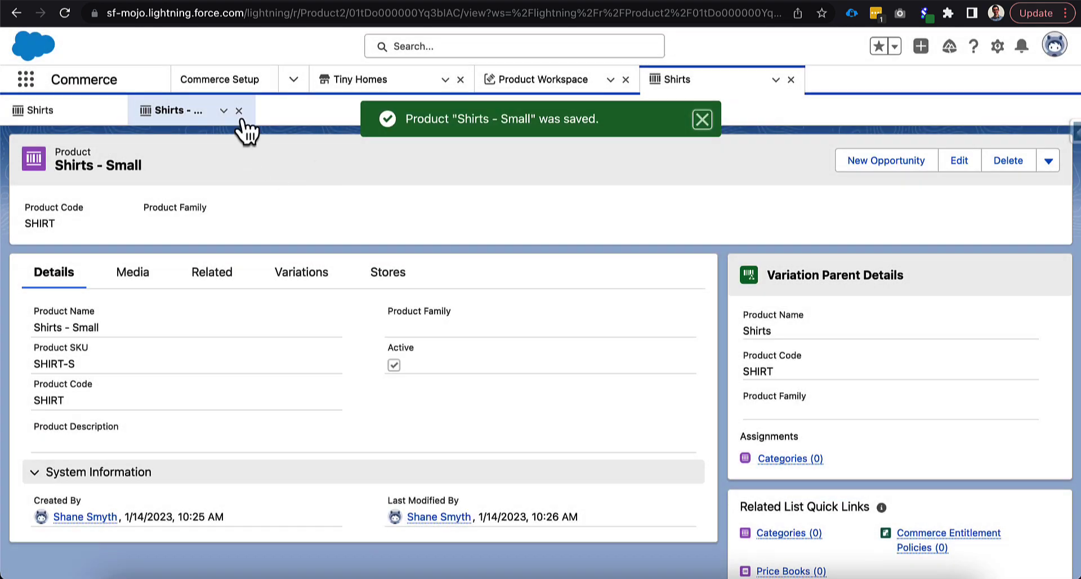
{"action": "left_click", "coordinate": [239, 111]}
{"action": "left_click", "coordinate": [680, 328]}
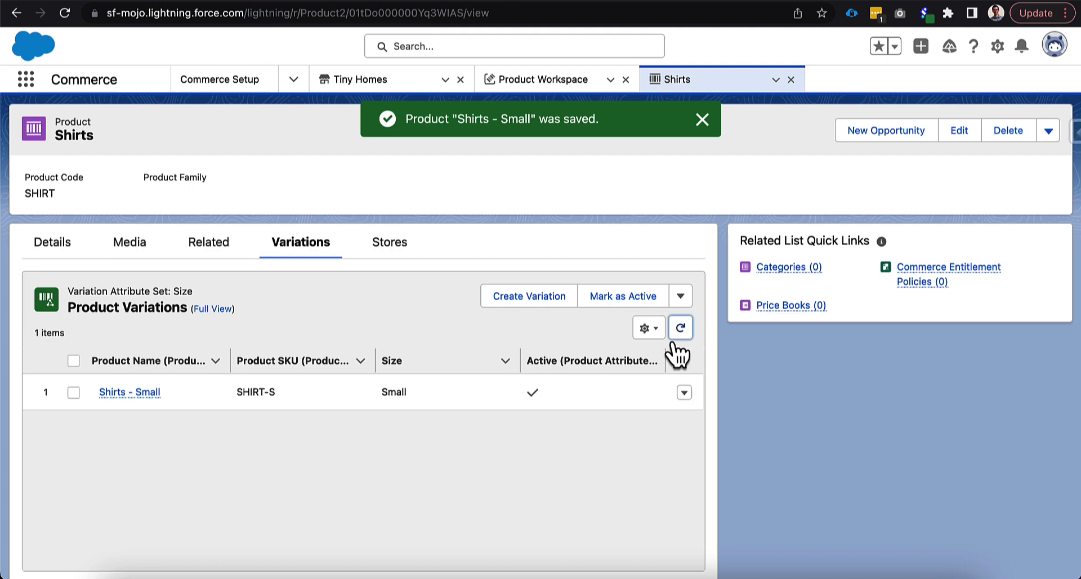
- Create variation 'Shirts - Medium' with SKU SHIRT-M, size Medium and sequence 2
{"action": "left_click", "coordinate": [512, 301]}
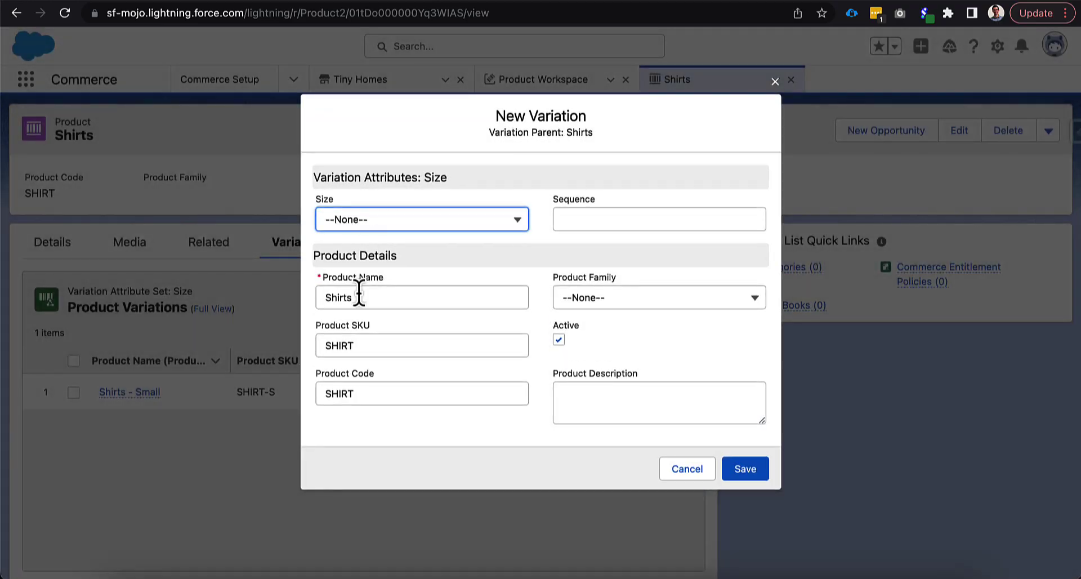
{"action": "left_click", "coordinate": [362, 296]}
{"action": "type", "text": "- Medium"}
{"action": "left_click", "coordinate": [370, 340]}
{"action": "type", "text": "-M"}
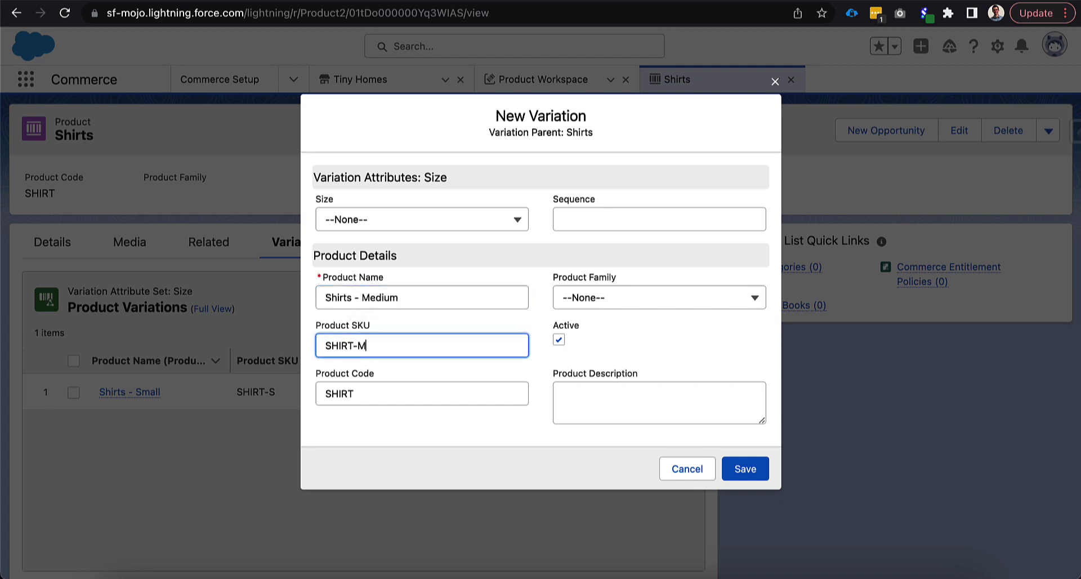
{"action": "left_click", "coordinate": [374, 220]}
{"action": "left_click", "coordinate": [439, 303]}
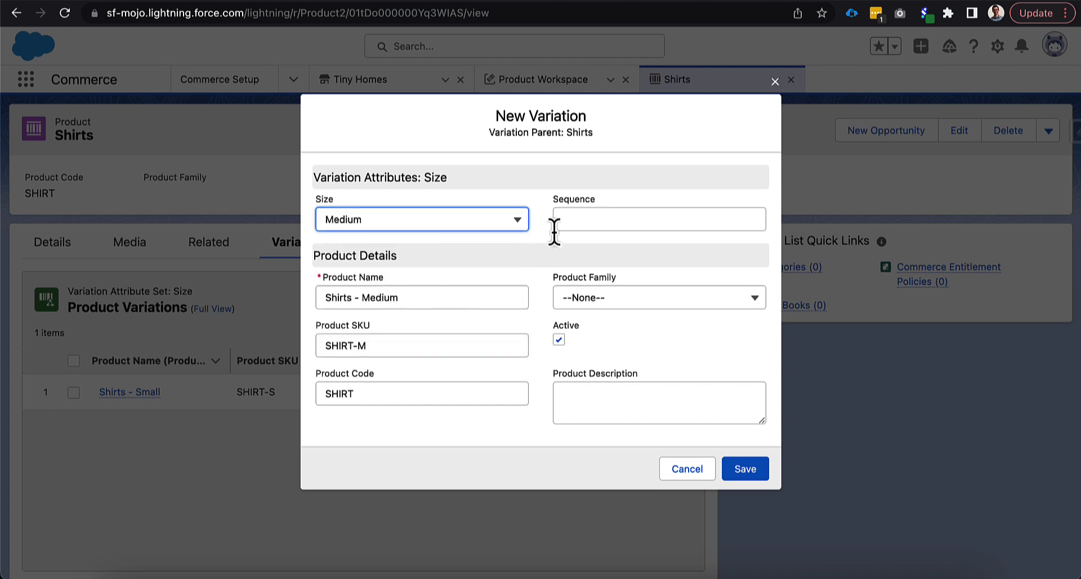
{"action": "left_click", "coordinate": [561, 224]}
{"action": "type", "text": "2"}
{"action": "left_click", "coordinate": [738, 474]}
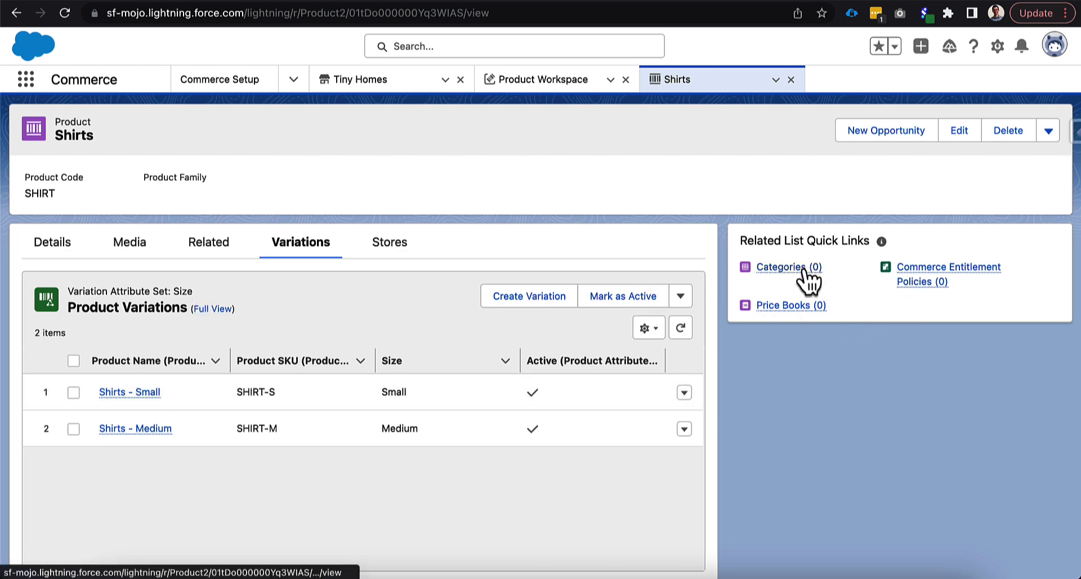
- Assign the Shirts product to the Products category
{"action": "mouse_move", "coordinate": [788, 267]}
{"action": "left_click", "coordinate": [1034, 312]}
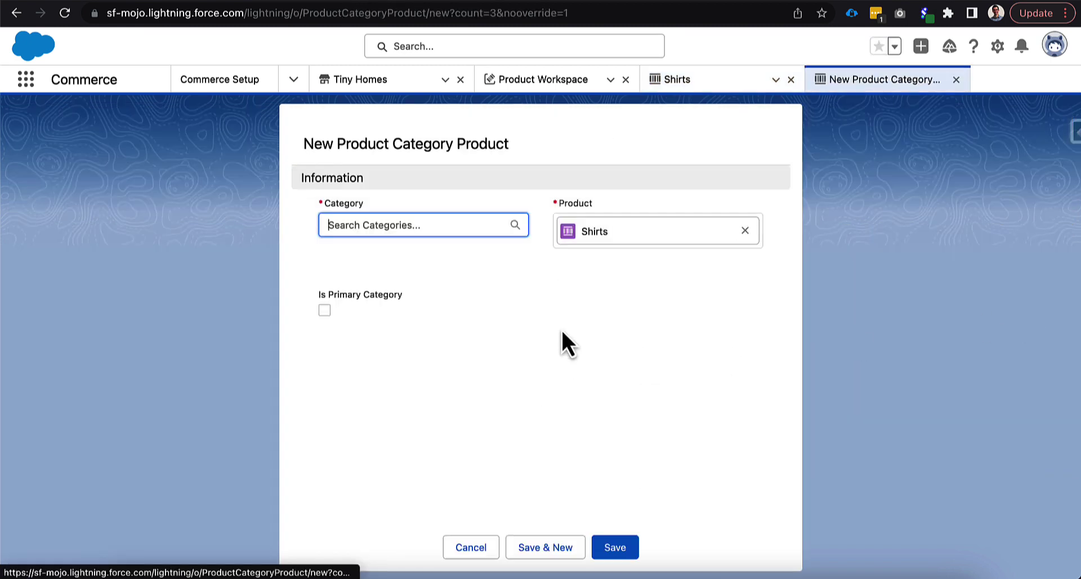
{"action": "left_click", "coordinate": [410, 224]}
{"action": "left_click", "coordinate": [403, 271]}
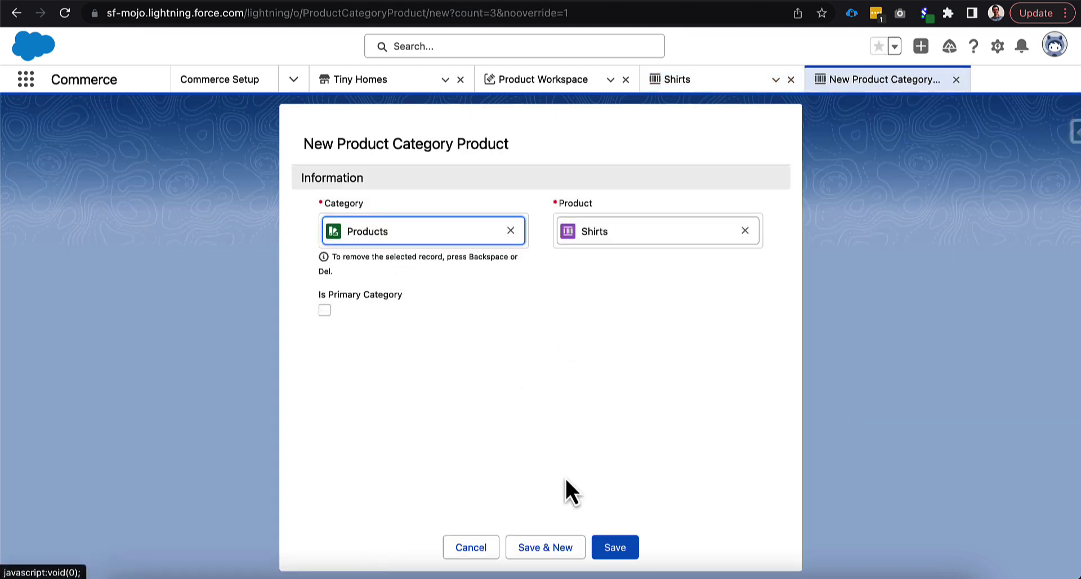
{"action": "left_click", "coordinate": [607, 547]}
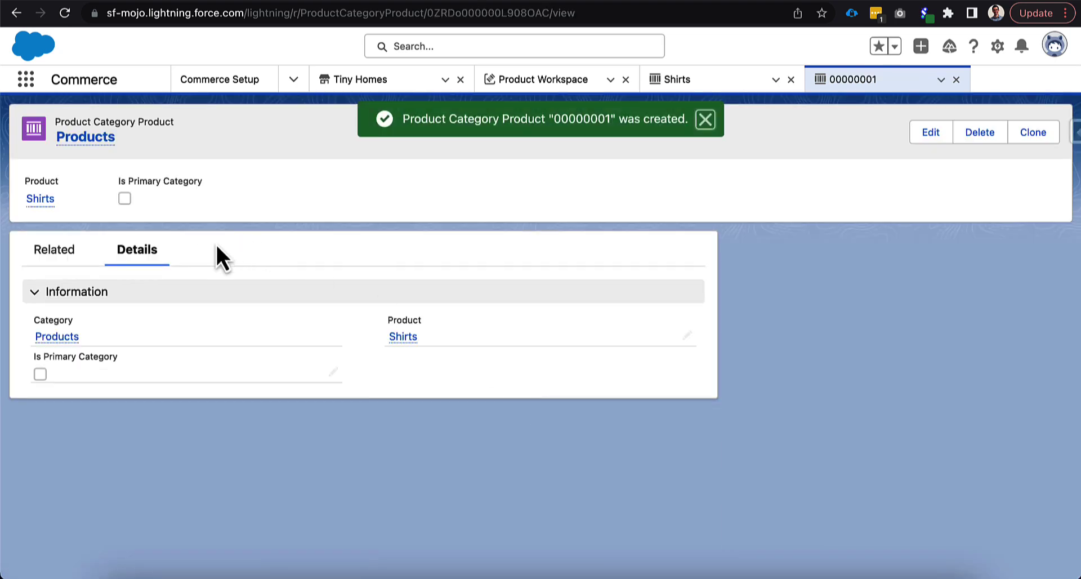
{"action": "left_click", "coordinate": [956, 80]}
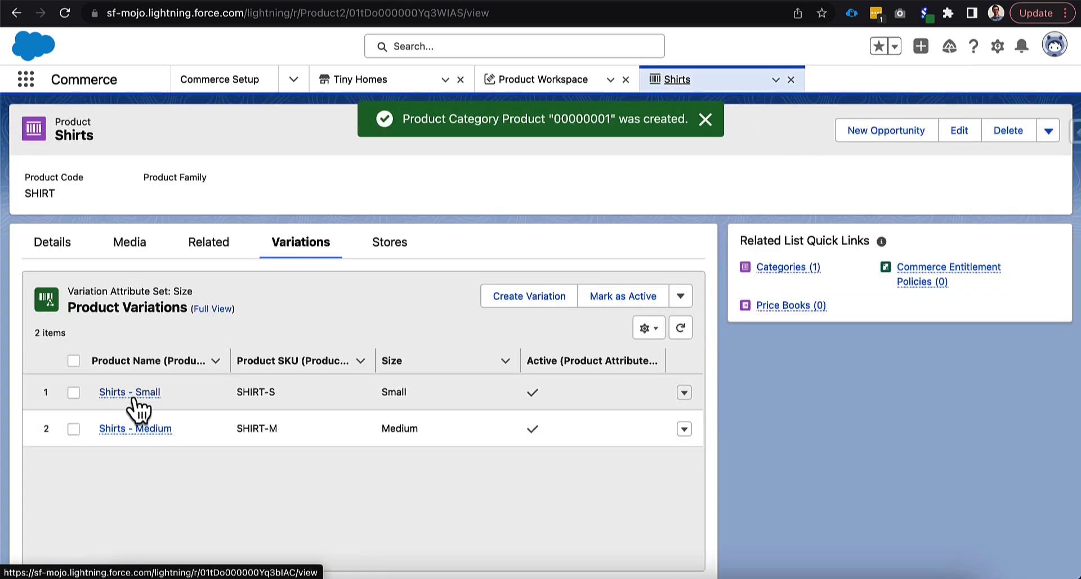
- Assign Shirts the All Access for Tiny Homes entitlement policy
{"action": "mouse_move", "coordinate": [953, 271]}
{"action": "left_click", "coordinate": [1035, 327]}
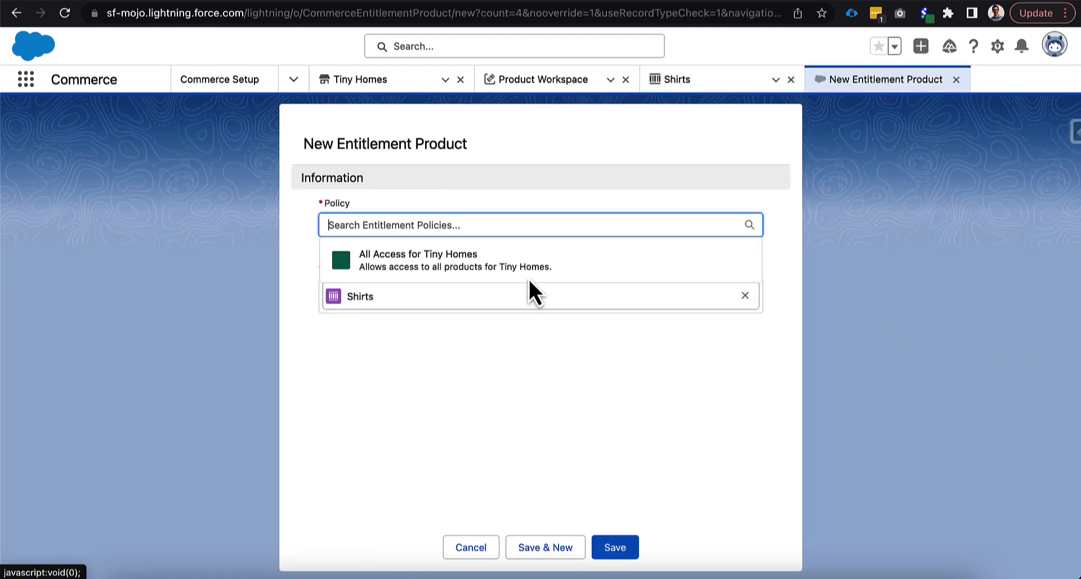
{"action": "left_click", "coordinate": [474, 254]}
{"action": "left_click", "coordinate": [600, 543]}
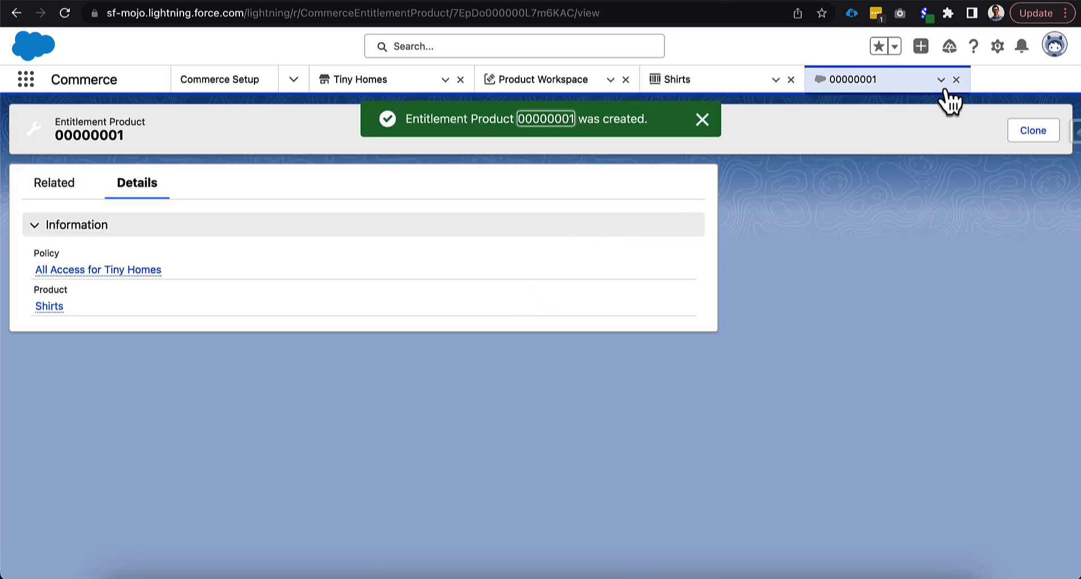
{"action": "left_click", "coordinate": [956, 79]}
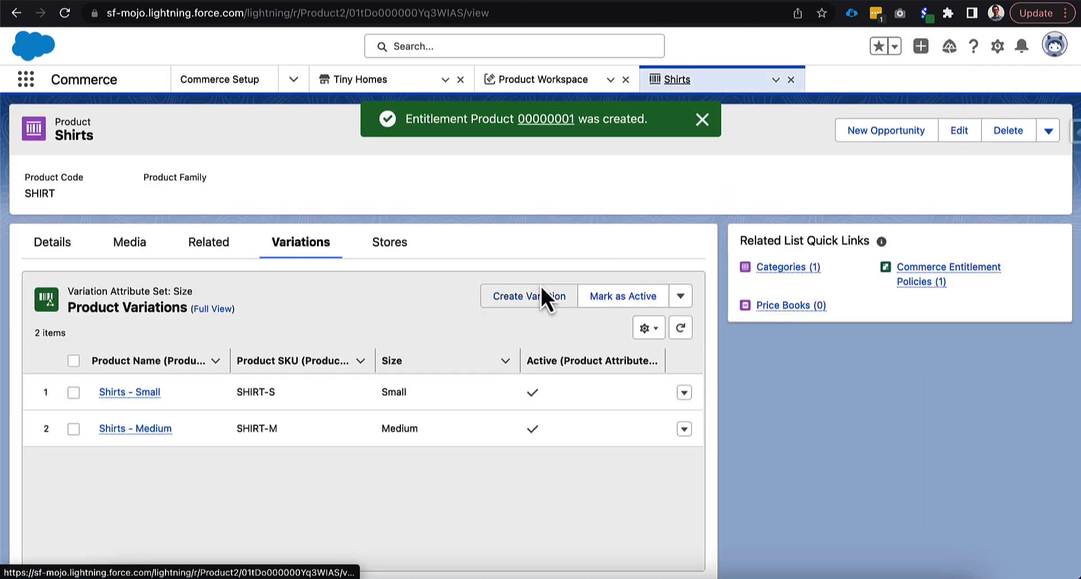
- Open Shirts - Small and assign it the All Access for Tiny Homes entitlement policy
{"action": "left_click", "coordinate": [116, 393]}
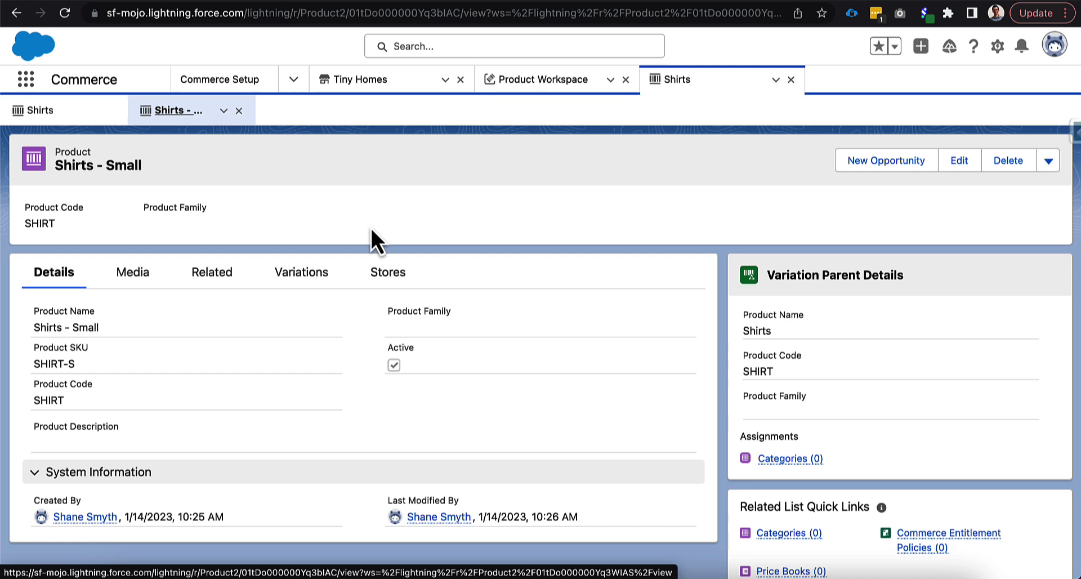
{"action": "scroll", "coordinate": [789, 400], "scroll_direction": "down", "scroll_amount": 1}
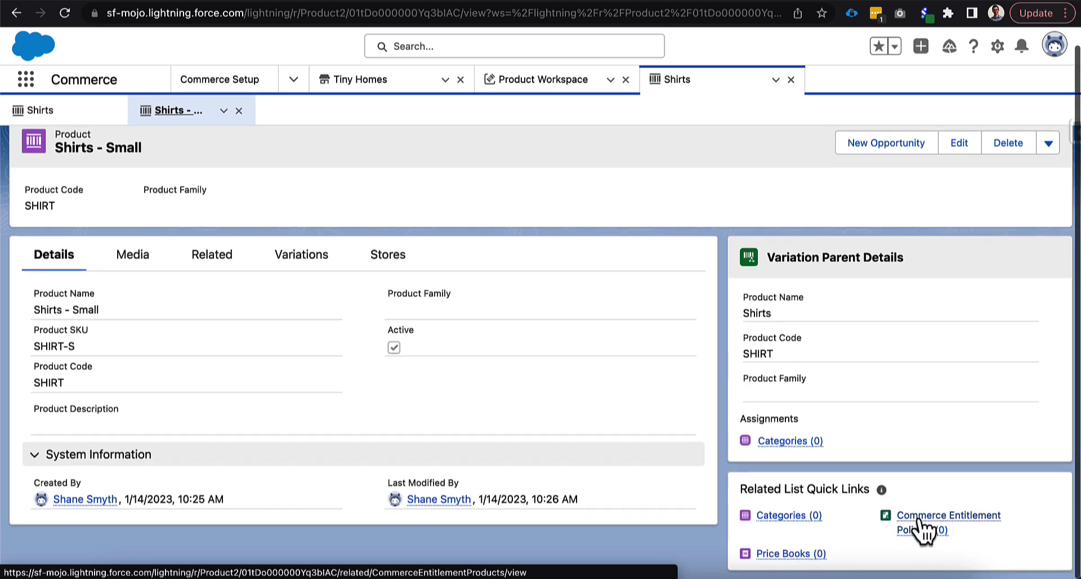
{"action": "left_click", "coordinate": [927, 522]}
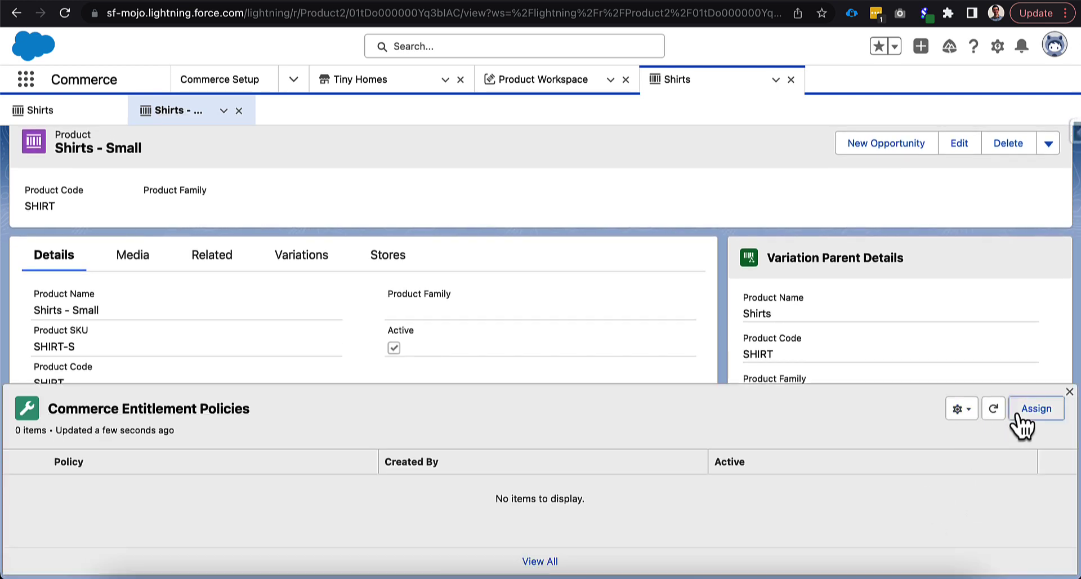
{"action": "left_click", "coordinate": [1031, 408]}
{"action": "left_click", "coordinate": [394, 277]}
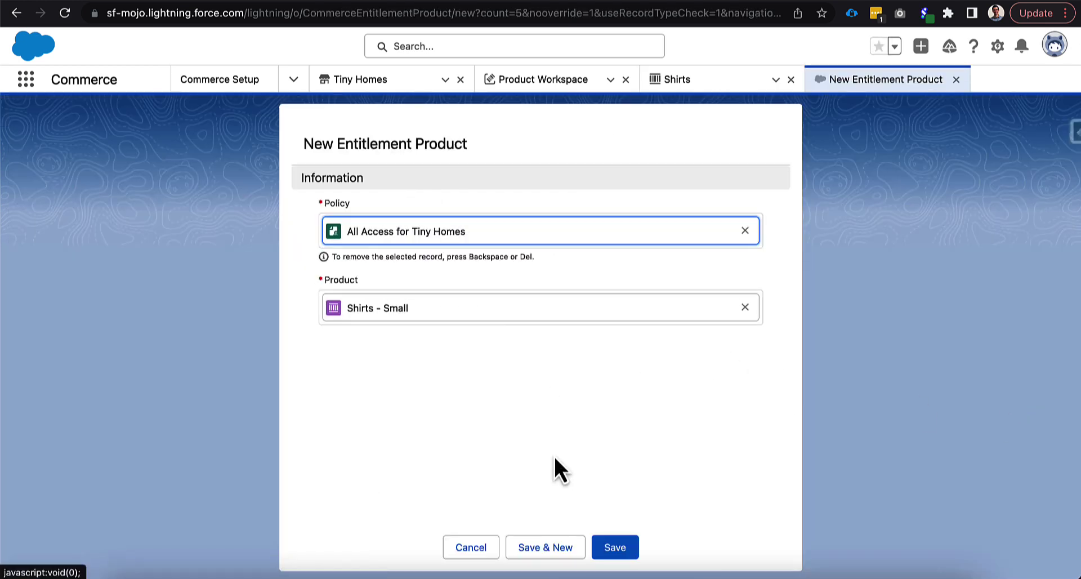
{"action": "left_click", "coordinate": [615, 548]}
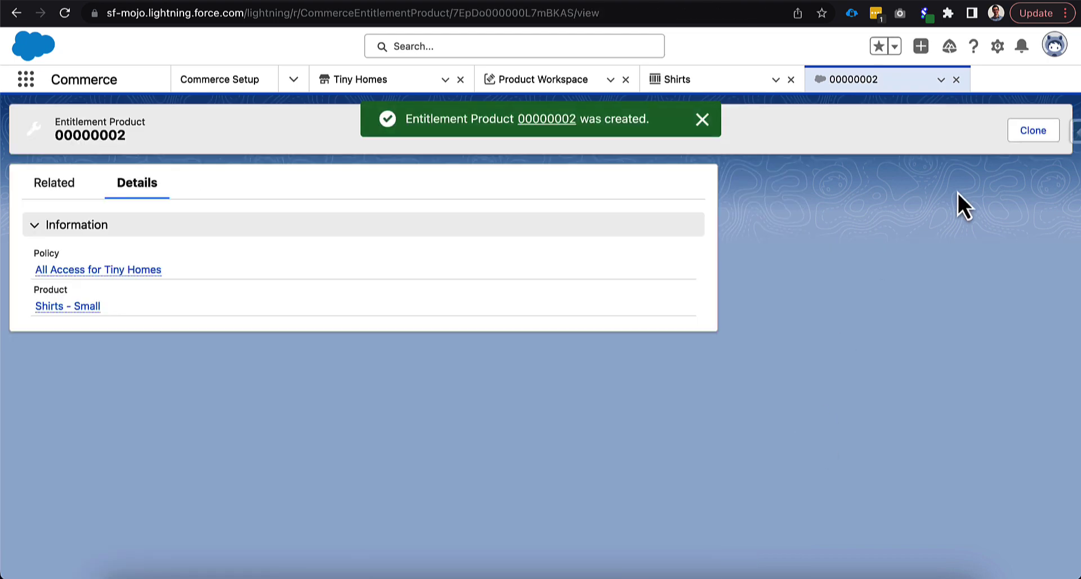
{"action": "left_click", "coordinate": [956, 80]}
- Add a Standard Price Book list price of 20 for Shirts - Small
{"action": "mouse_move", "coordinate": [774, 548]}
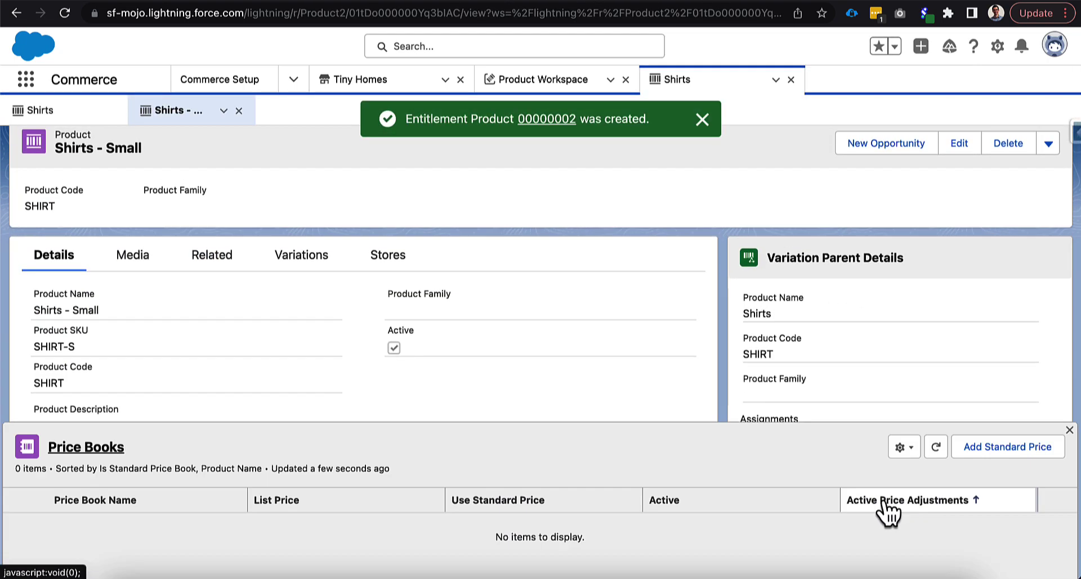
{"action": "left_click", "coordinate": [995, 448]}
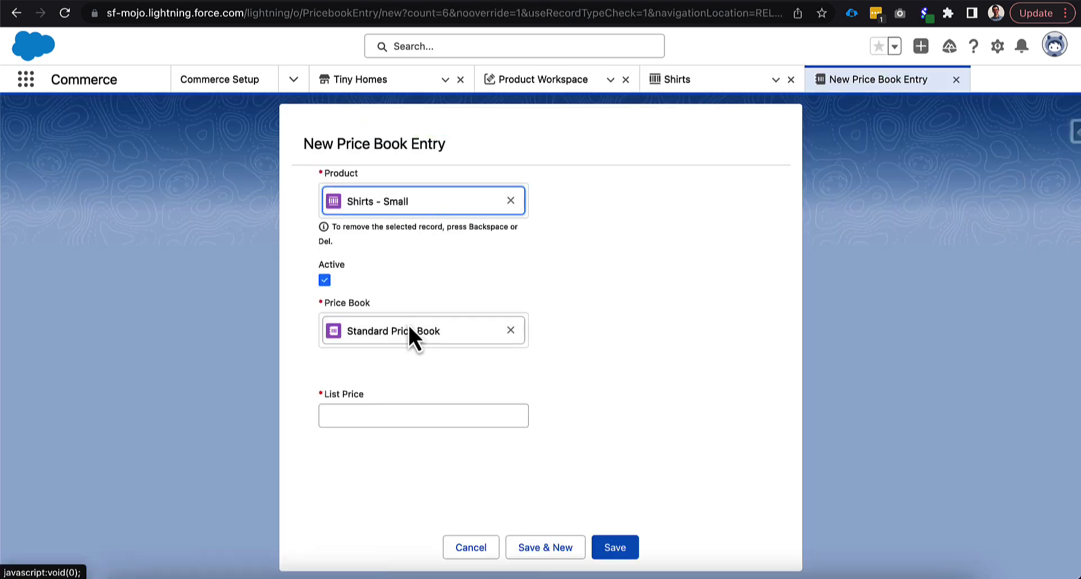
{"action": "left_click", "coordinate": [396, 423]}
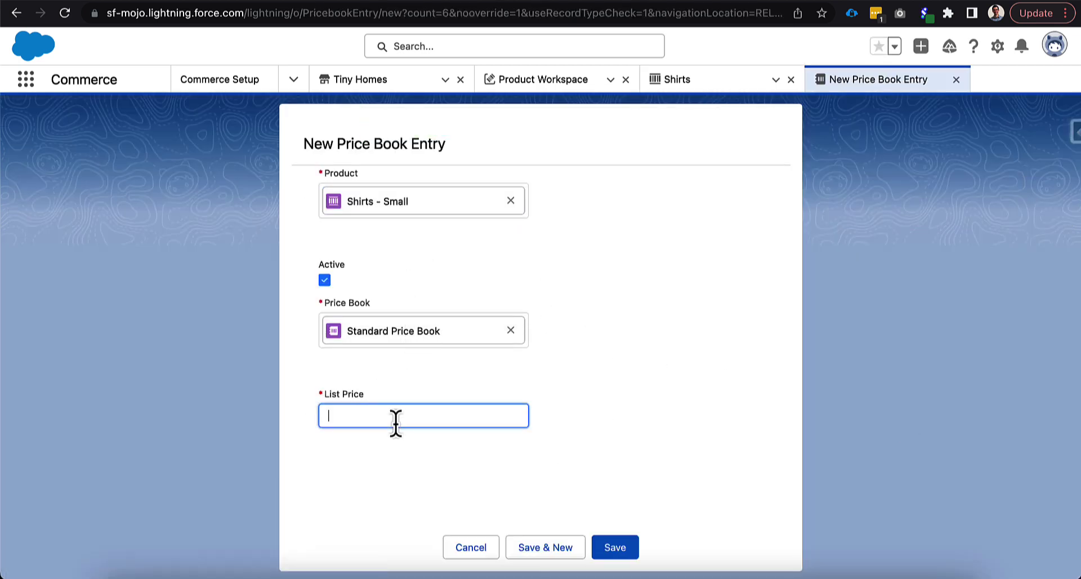
{"action": "type", "text": "20"}
{"action": "left_click", "coordinate": [583, 551]}
- Add a Tiny Homes Price Book list price of 20 for Shirts - Small
{"action": "type", "text": "20"}
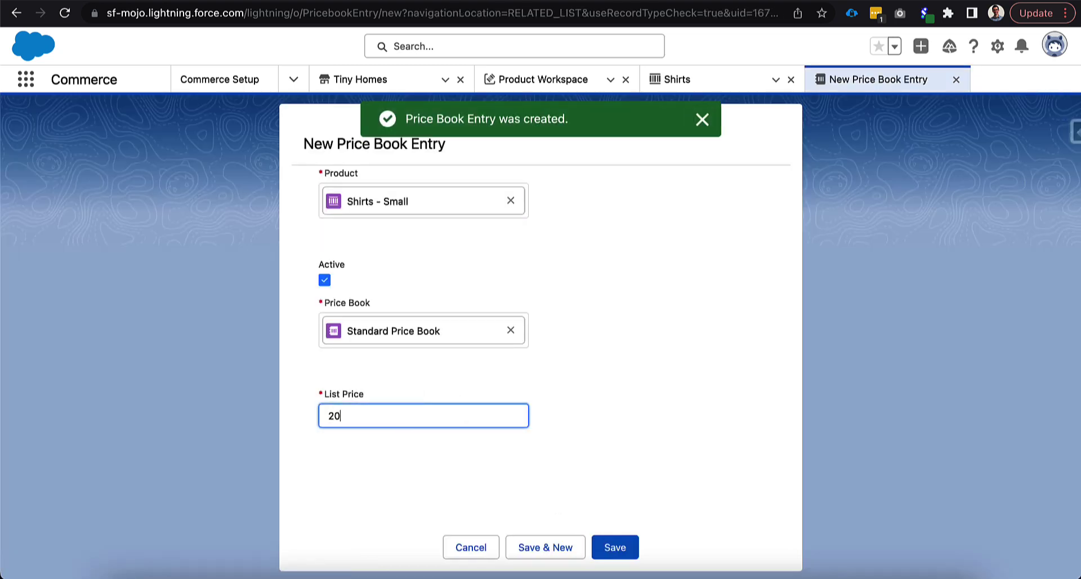
{"action": "left_click", "coordinate": [510, 332]}
{"action": "left_click", "coordinate": [494, 332]}
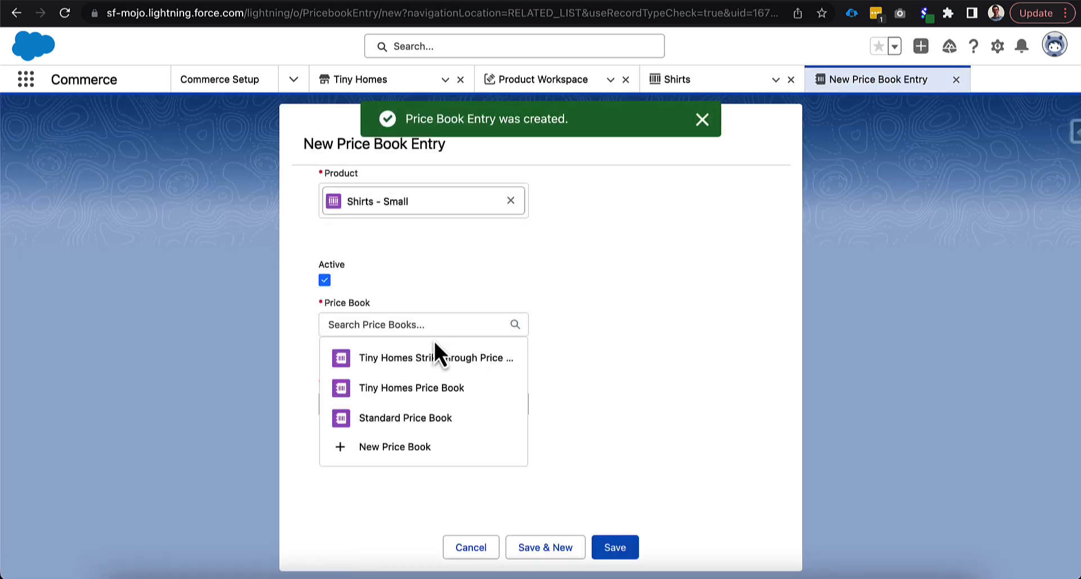
{"action": "left_click", "coordinate": [434, 393]}
{"action": "left_click", "coordinate": [618, 555]}
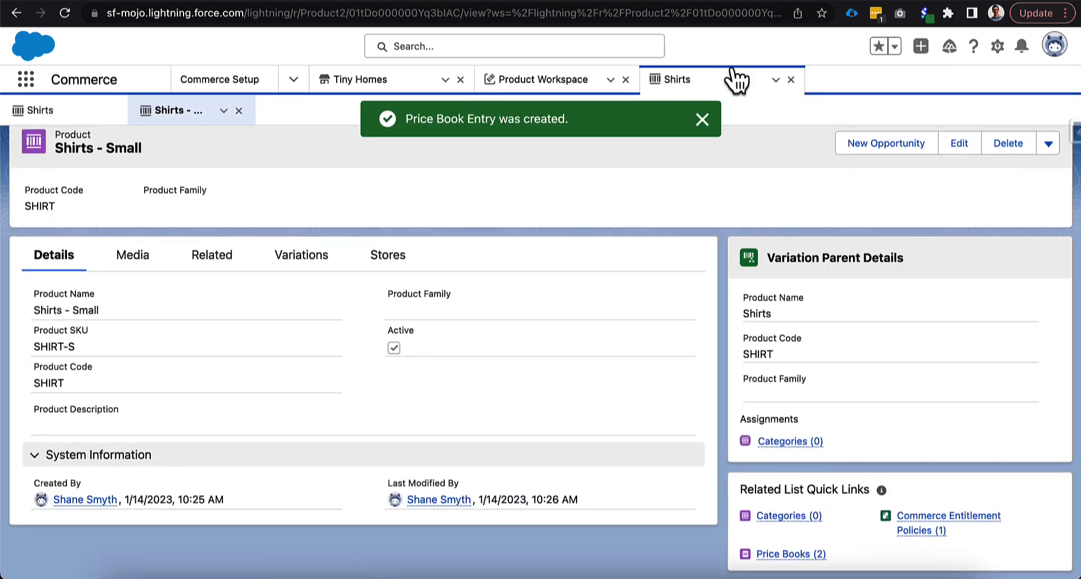
- Check the Shirts parent's variations, then return to the All Tiny Homes Products list
{"action": "left_click", "coordinate": [703, 119]}
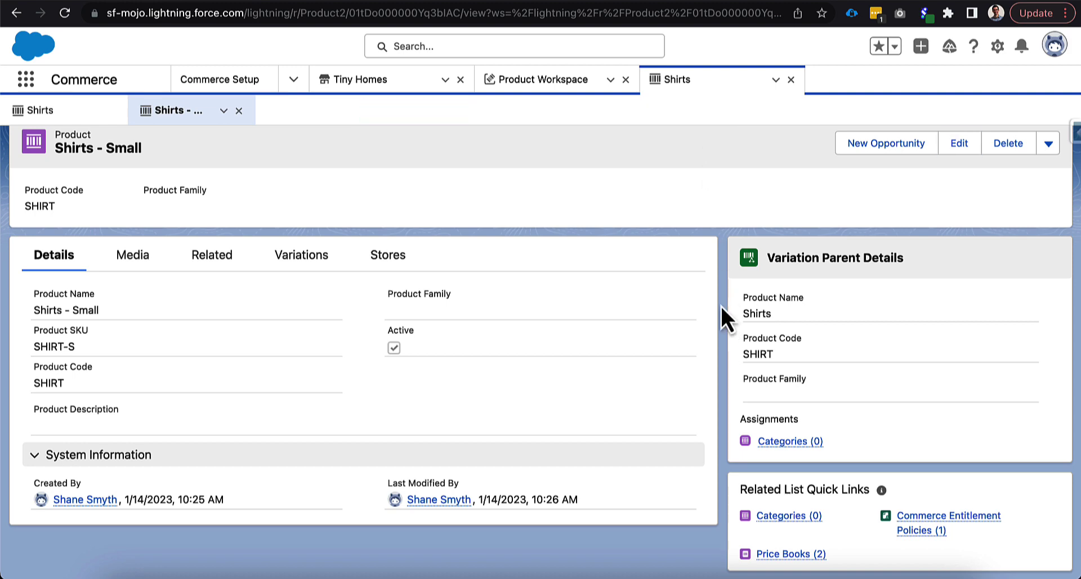
{"action": "scroll", "coordinate": [721, 304], "scroll_direction": "up", "scroll_amount": 1}
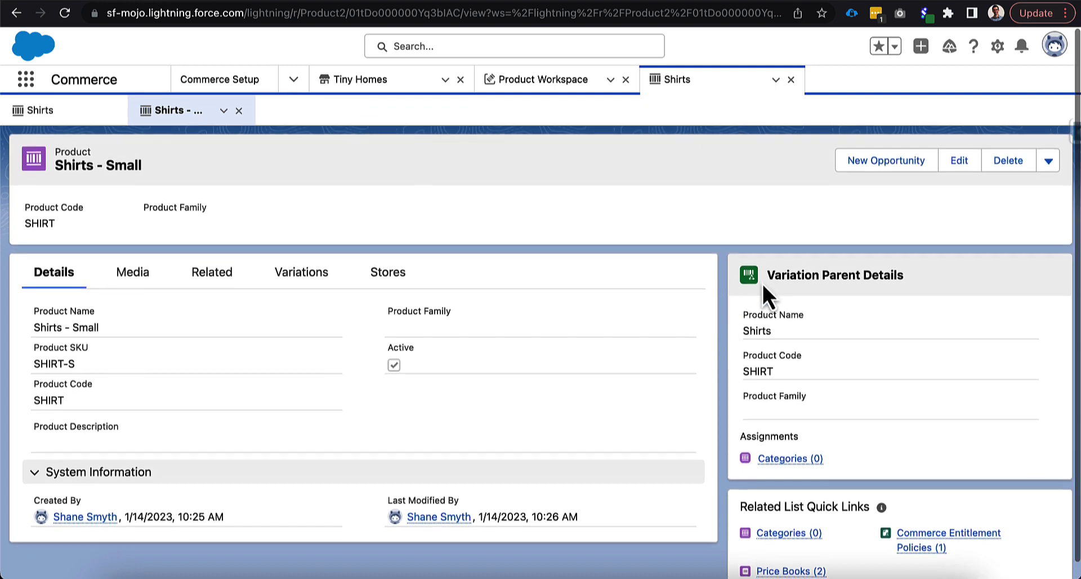
{"action": "left_click", "coordinate": [816, 275]}
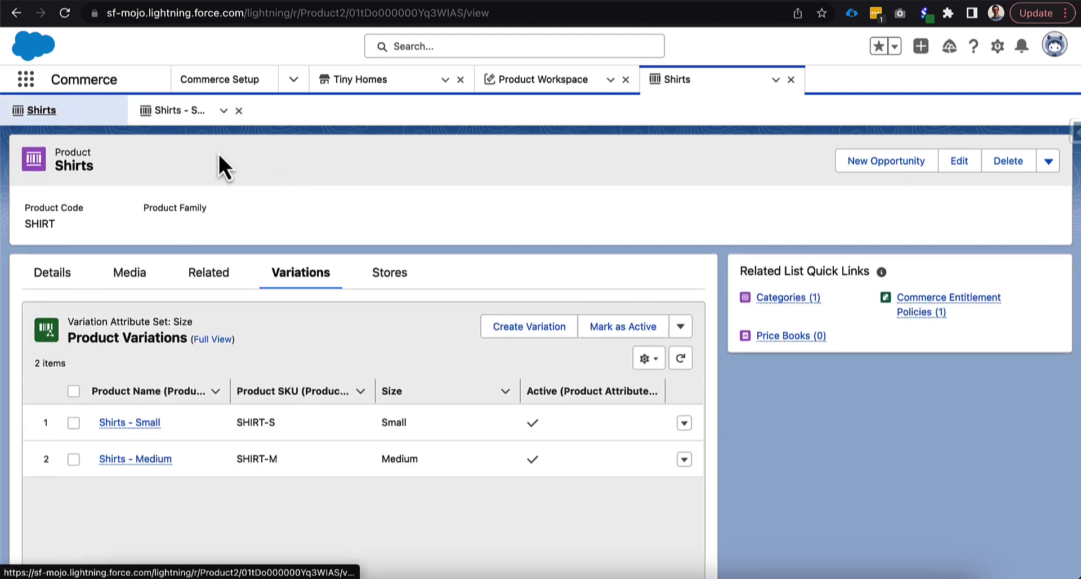
{"action": "left_click", "coordinate": [172, 111]}
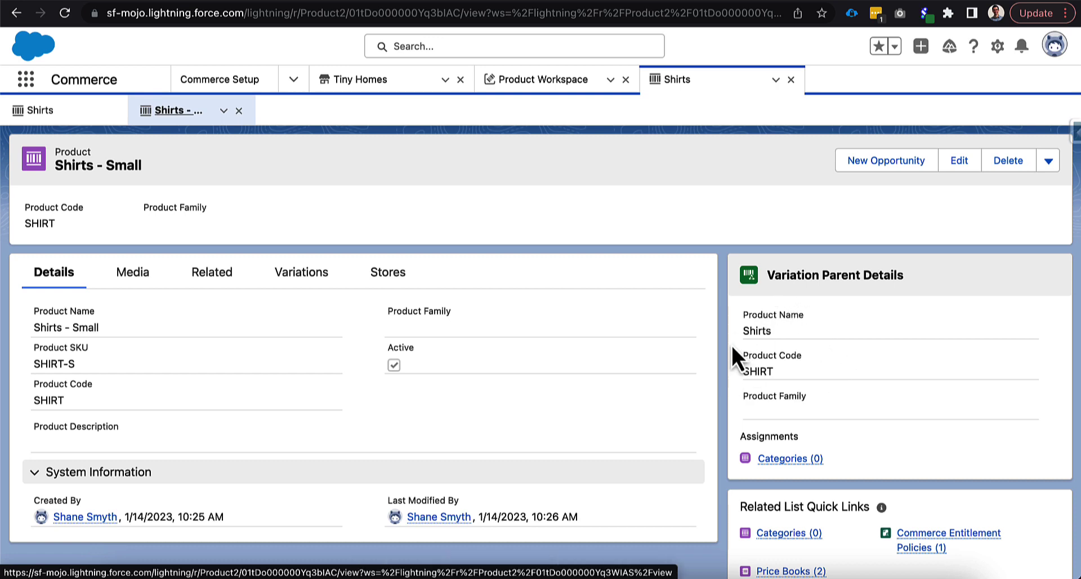
{"action": "key", "text": "alt+Left"}
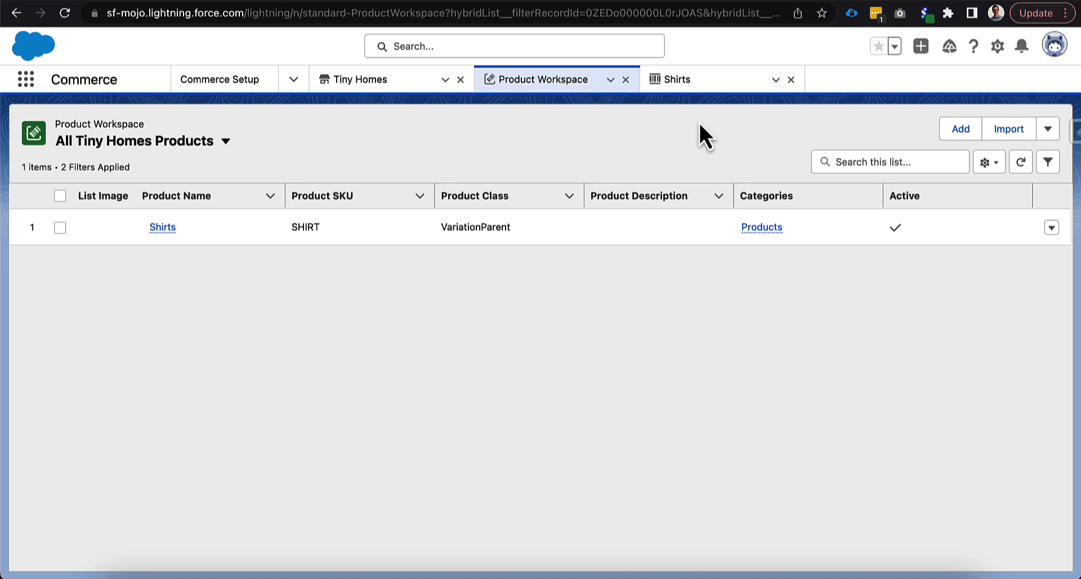
- Start a new variation parent based on the Size_Color attribute set
{"action": "left_click", "coordinate": [1049, 129]}
{"action": "left_click", "coordinate": [952, 338]}
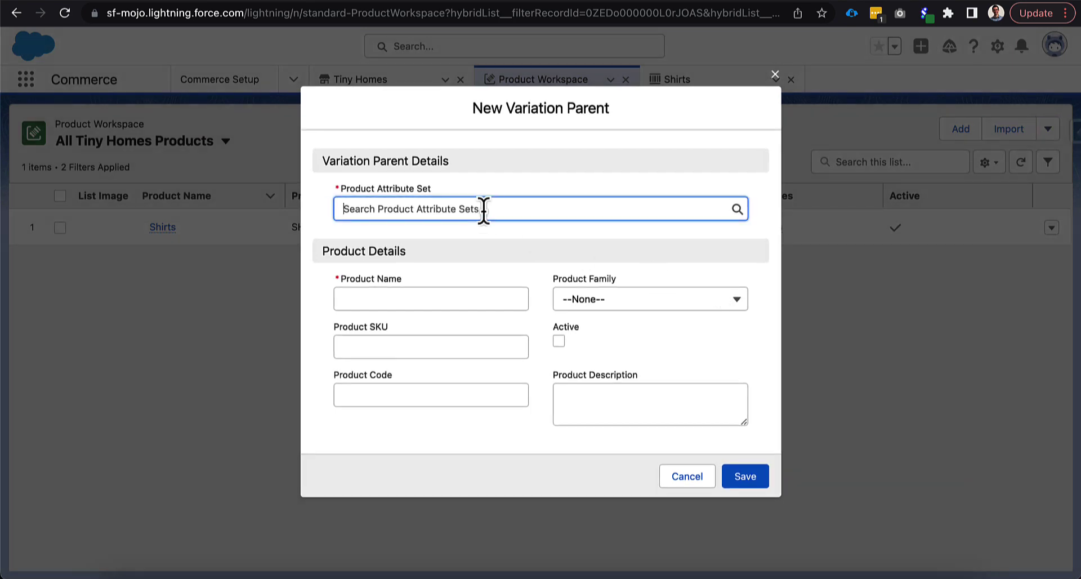
{"action": "left_click", "coordinate": [483, 210]}
{"action": "type", "text": "Size"}
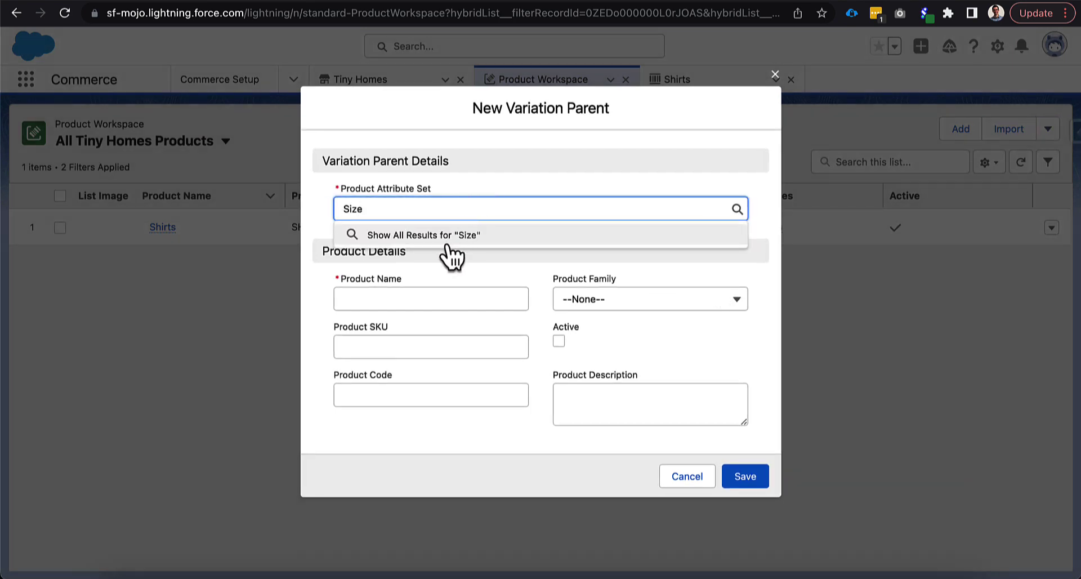
{"action": "left_click", "coordinate": [441, 233]}
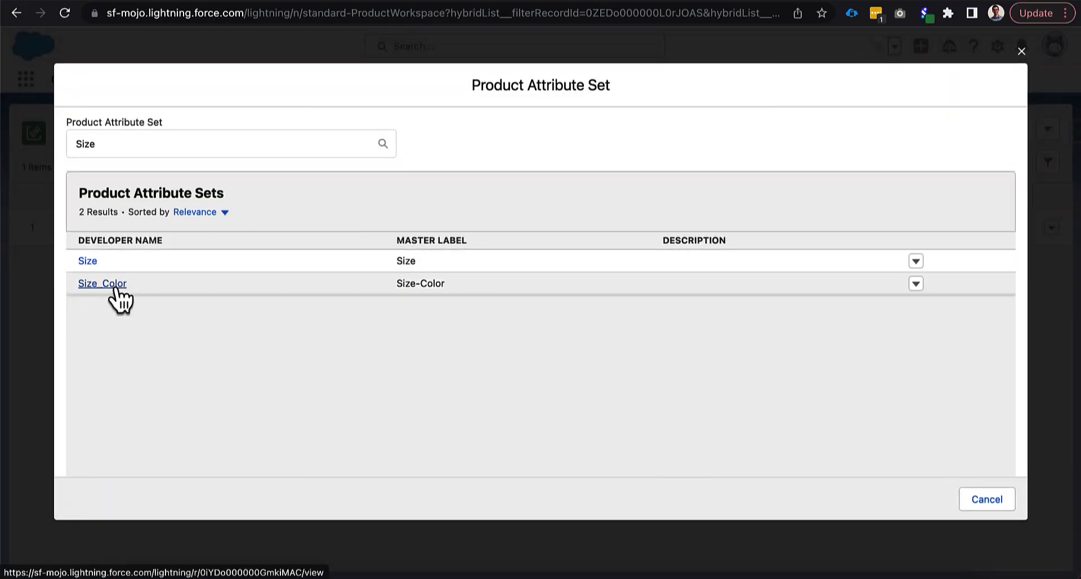
{"action": "left_click", "coordinate": [115, 288]}
- Name it Shirt Color with SKU SHIRT-COLOR, mark it active, and save
{"action": "left_click", "coordinate": [406, 299]}
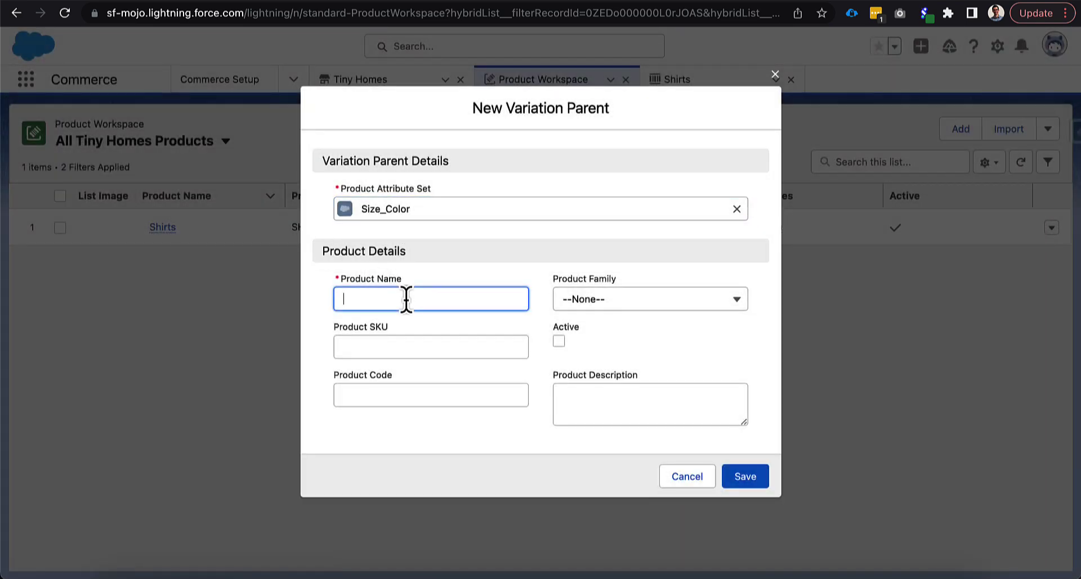
{"action": "type", "text": "Shirt Color"}
{"action": "left_click", "coordinate": [415, 344]}
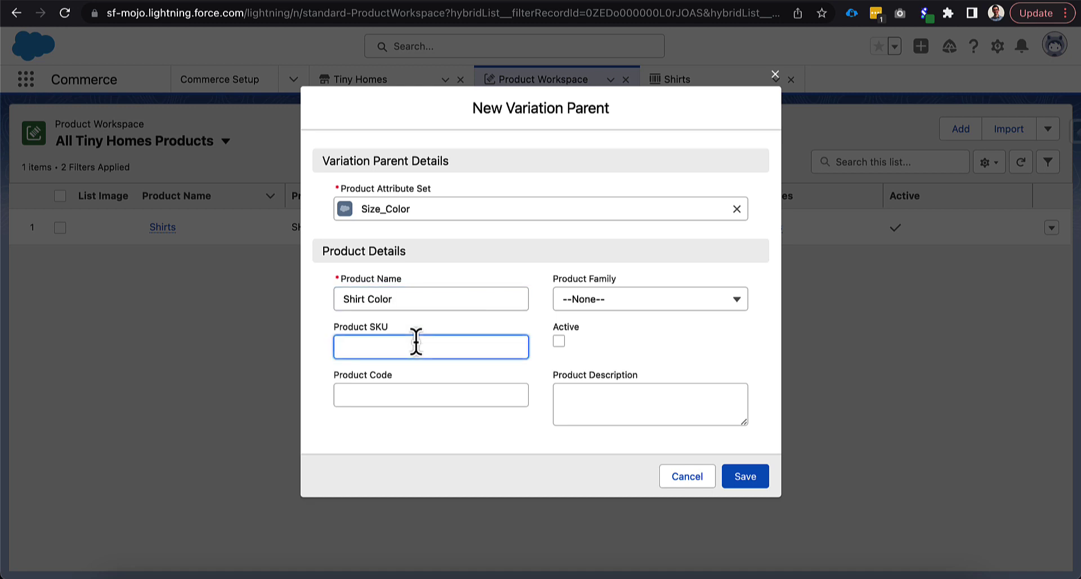
{"action": "type", "text": "SHIRT-COLOR"}
{"action": "left_click", "coordinate": [558, 342]}
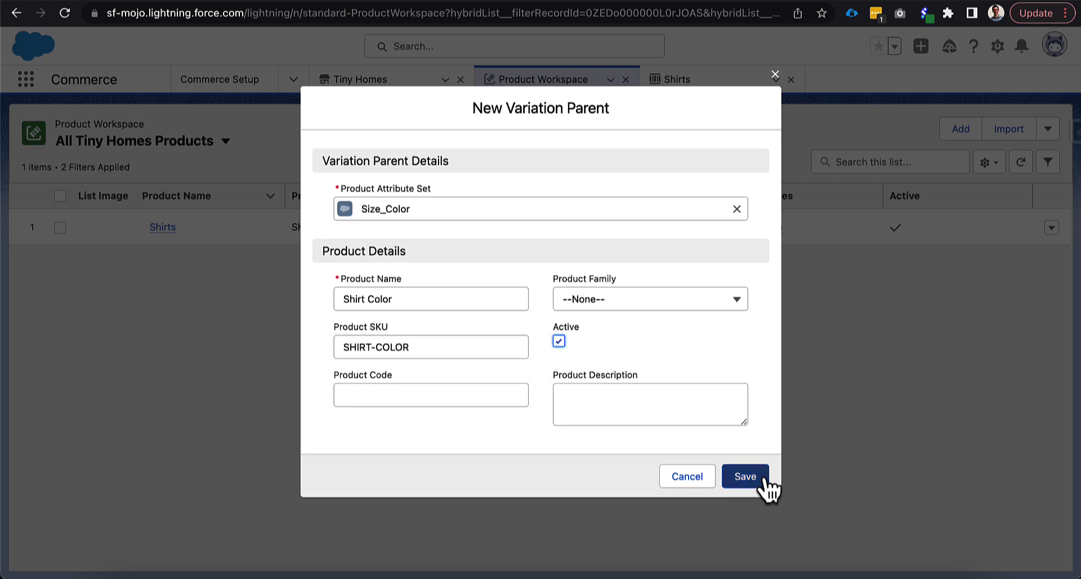
{"action": "left_click", "coordinate": [764, 477]}
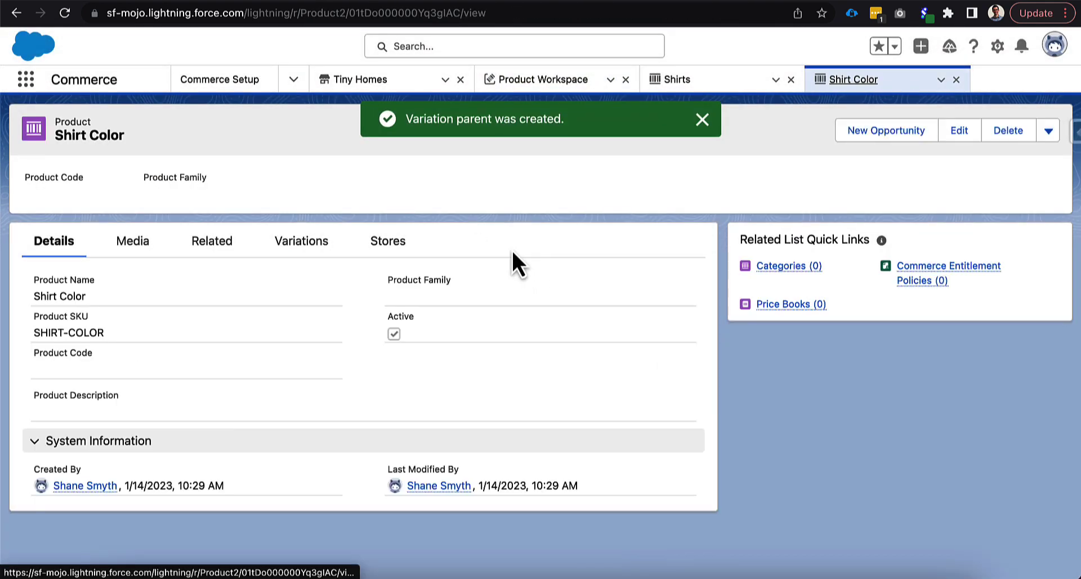
- From the Variations list, create and save a Small, Blue variation with sequence 1 and SKU SHIRT-COLOR-S-B
{"action": "left_click", "coordinate": [302, 243]}
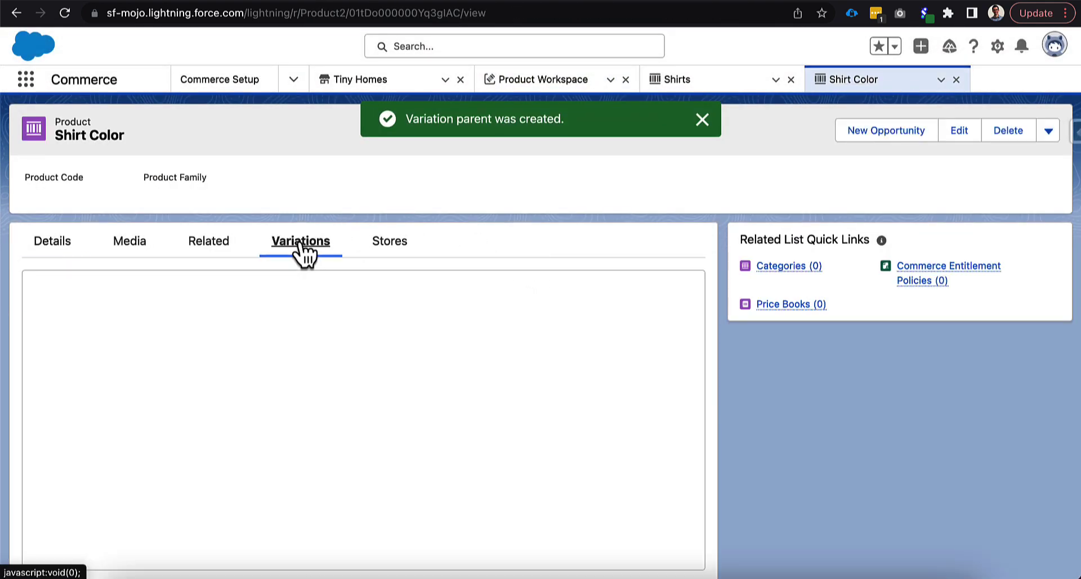
{"action": "left_click", "coordinate": [526, 297]}
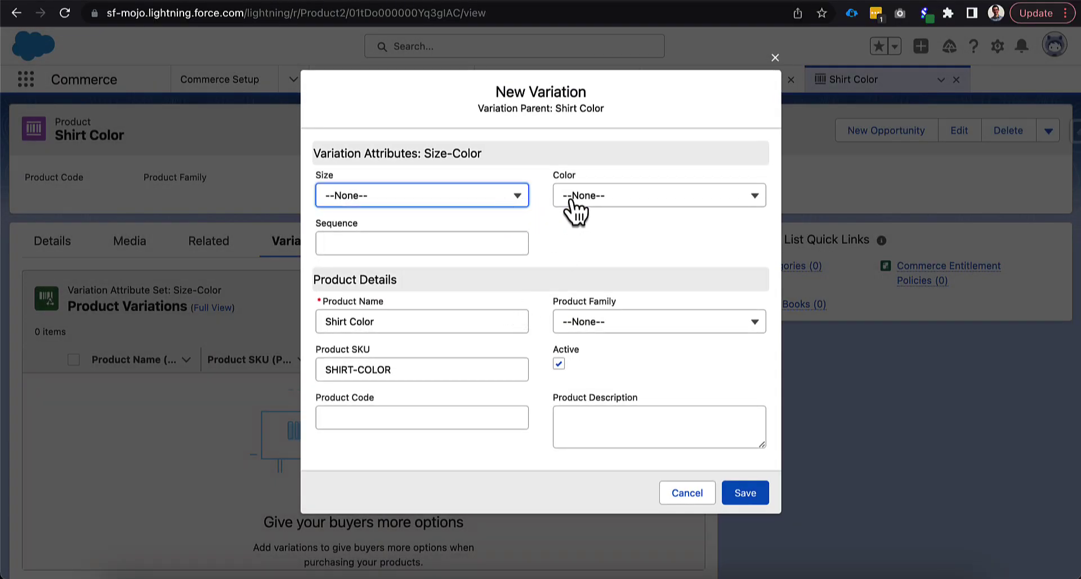
{"action": "left_click", "coordinate": [484, 197]}
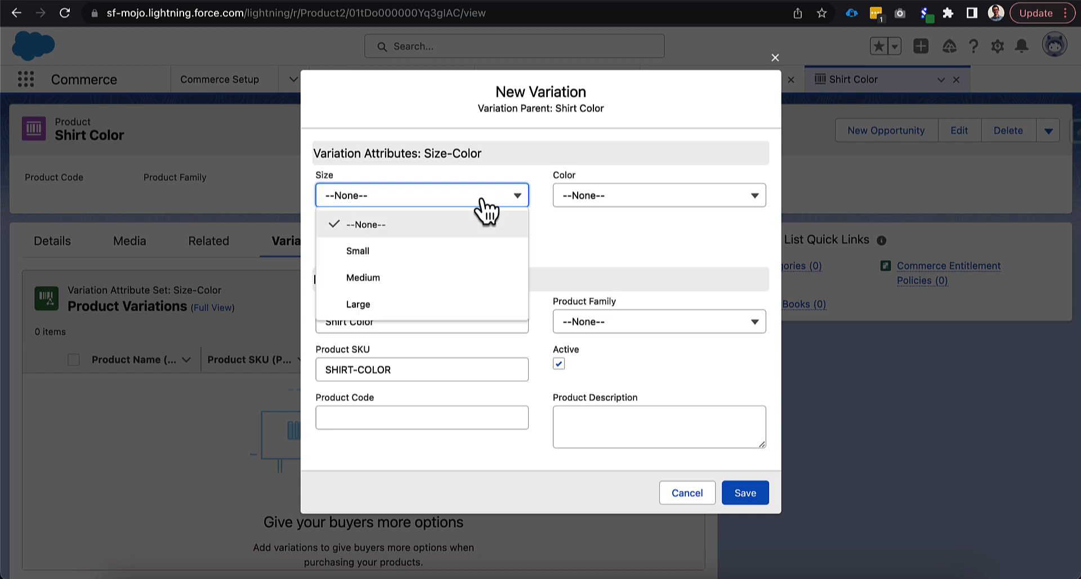
{"action": "left_click", "coordinate": [478, 251]}
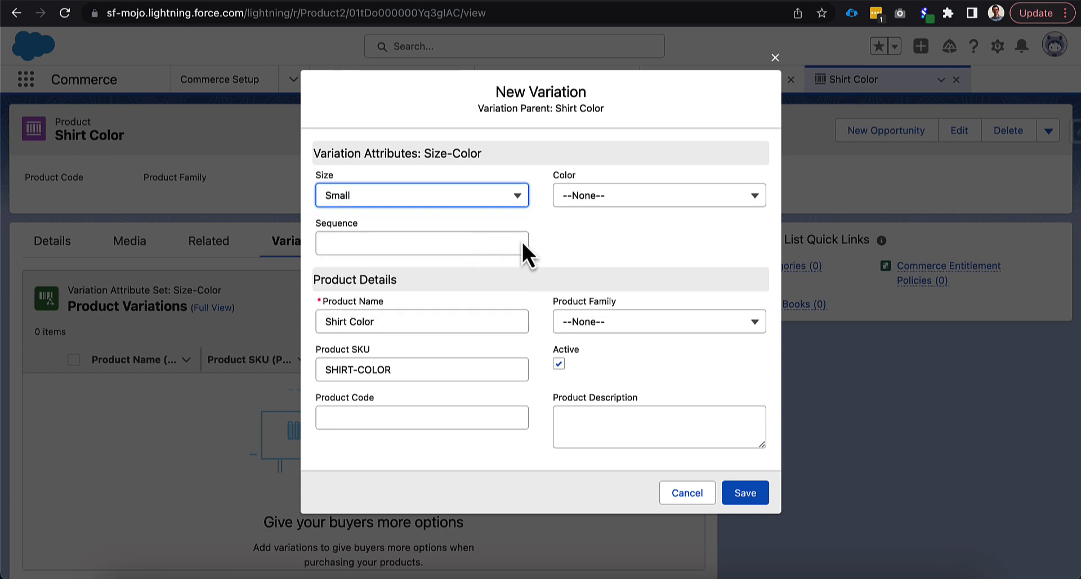
{"action": "left_click", "coordinate": [571, 204]}
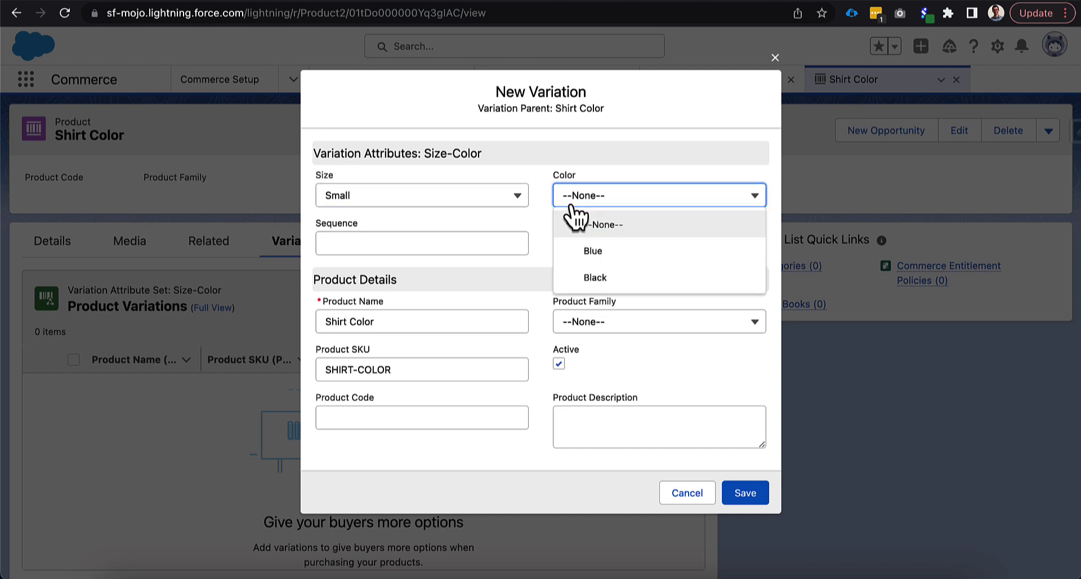
{"action": "left_click", "coordinate": [594, 254]}
{"action": "left_click", "coordinate": [485, 242]}
{"action": "type", "text": "1"}
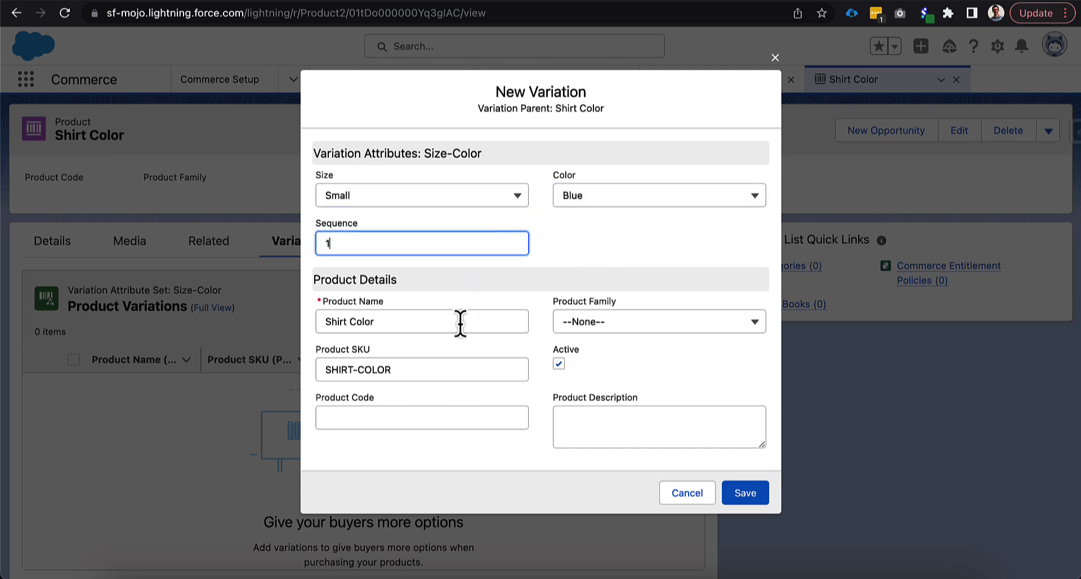
{"action": "left_click", "coordinate": [451, 365]}
{"action": "type", "text": "-S-B"}
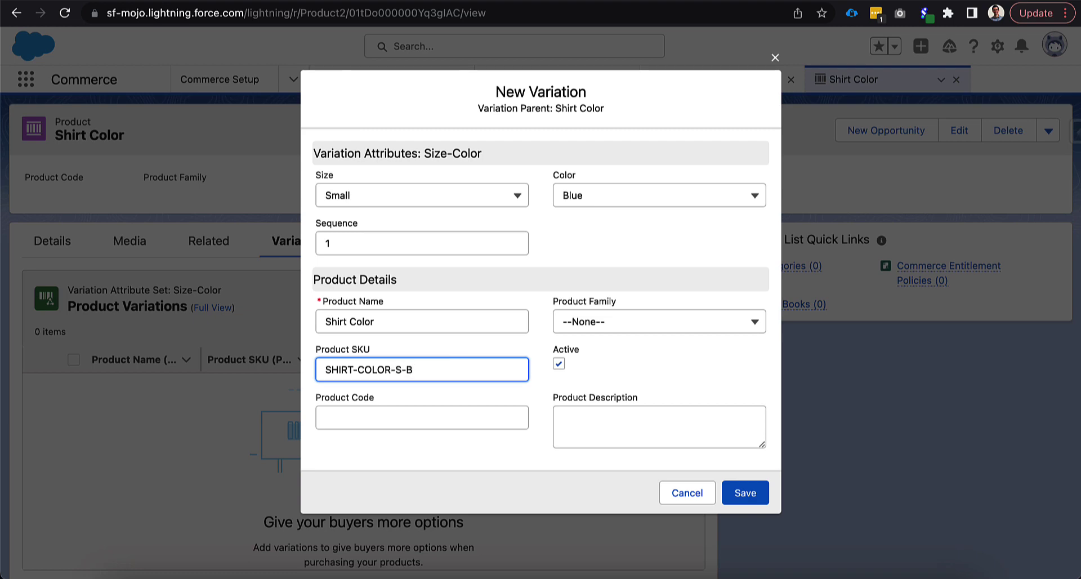
{"action": "left_click", "coordinate": [747, 496]}
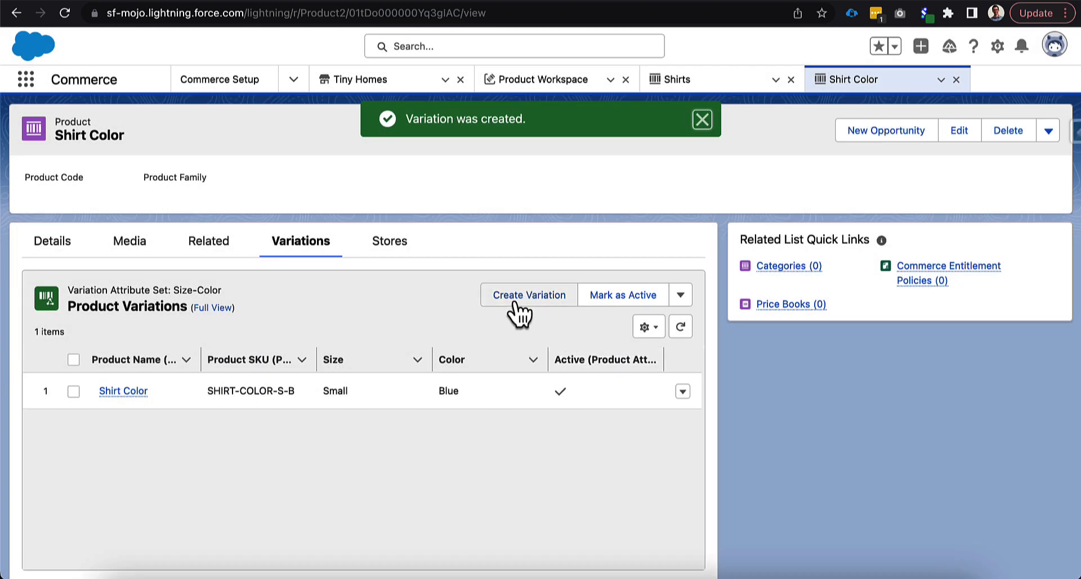
- Create and save a Small, Black variation with sequence 2 and SKU suffix -S-BL (SHIRT-COLOR-S-BL)
{"action": "left_click", "coordinate": [514, 295]}
{"action": "left_click", "coordinate": [417, 201]}
{"action": "left_click", "coordinate": [423, 259]}
{"action": "left_click", "coordinate": [579, 205]}
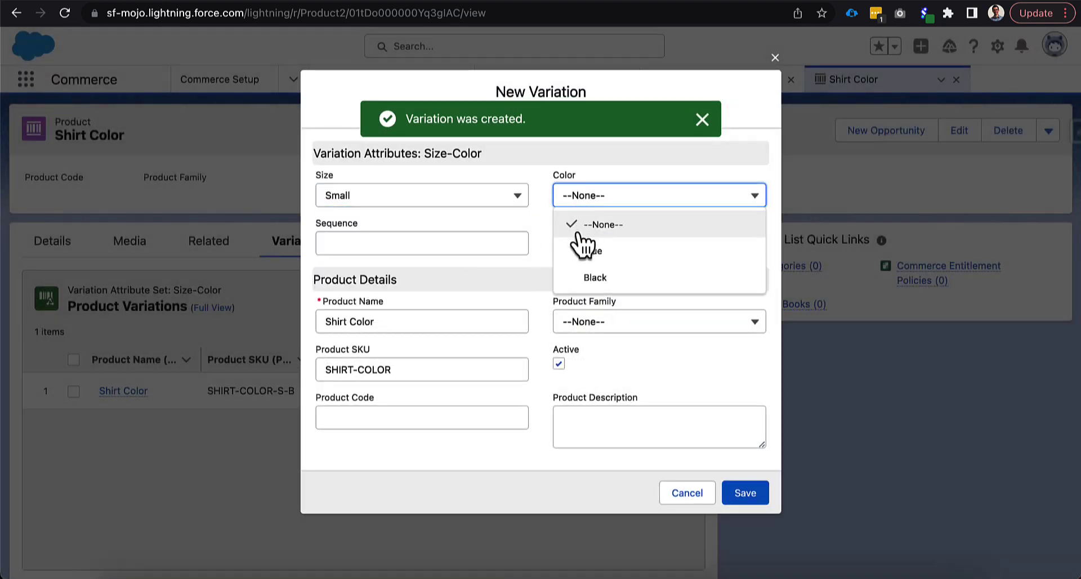
{"action": "left_click", "coordinate": [594, 278]}
{"action": "left_click", "coordinate": [370, 248]}
{"action": "type", "text": "2"}
{"action": "left_click", "coordinate": [398, 367]}
{"action": "type", "text": "-S-"}
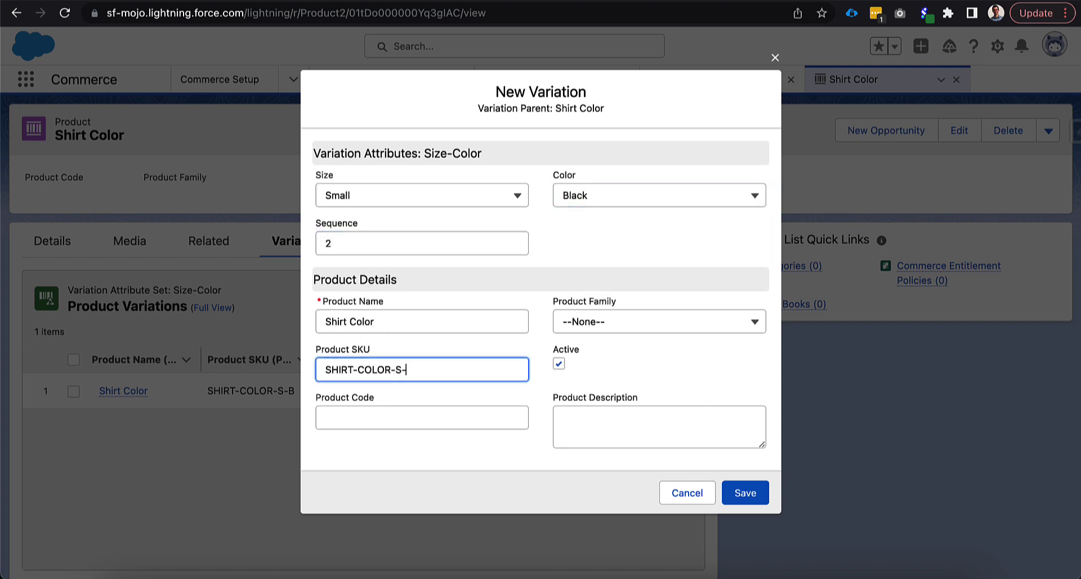
{"action": "type", "text": "BL"}
{"action": "left_click", "coordinate": [744, 495]}
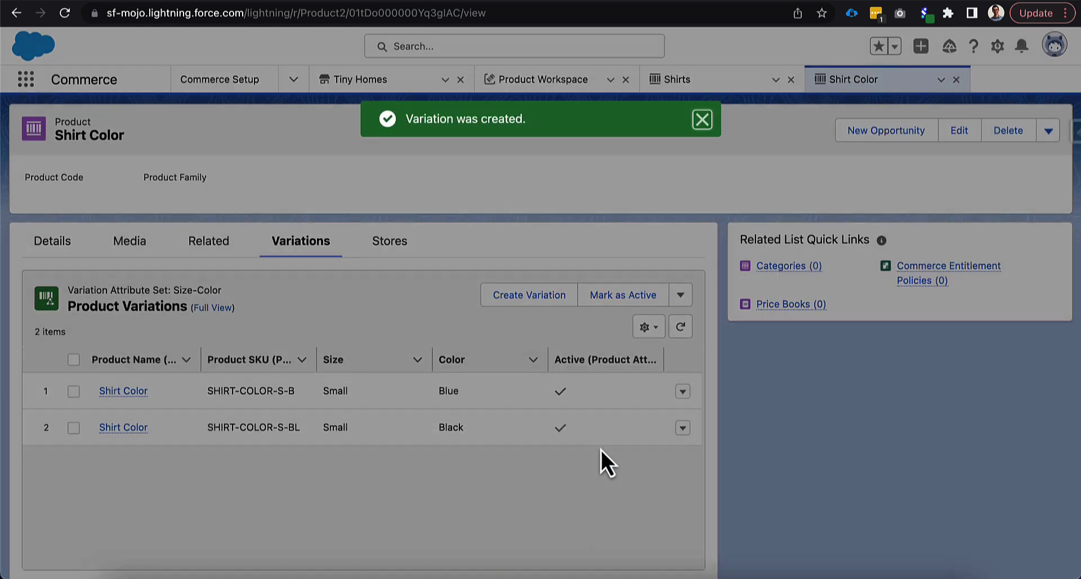
{"action": "scroll", "coordinate": [571, 475], "scroll_direction": "down", "scroll_amount": 1}
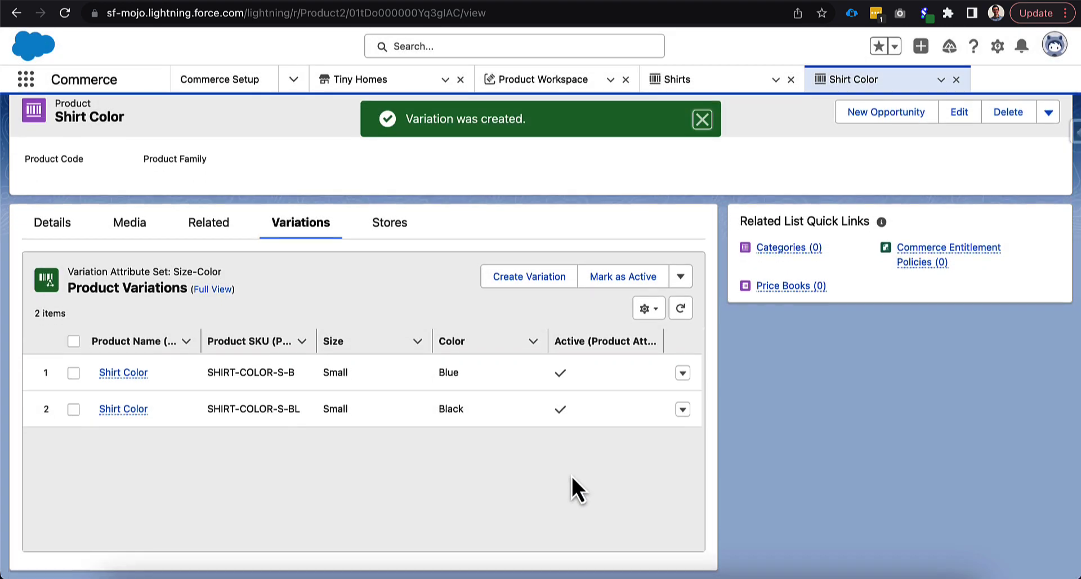
{"action": "scroll", "coordinate": [572, 475], "scroll_direction": "up", "scroll_amount": 1}
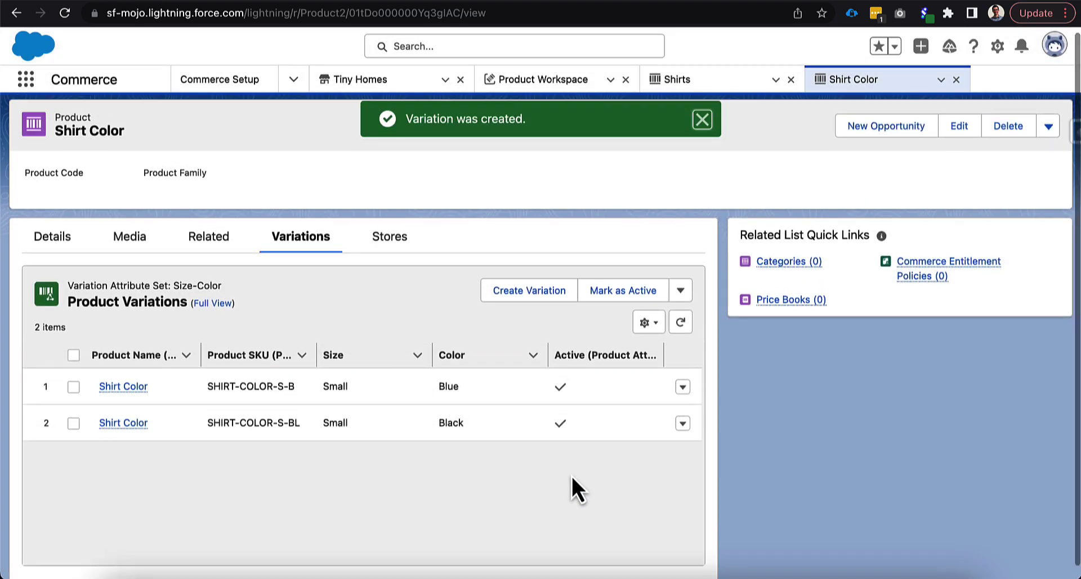
{"action": "scroll", "coordinate": [571, 474], "scroll_direction": "up", "scroll_amount": 1}
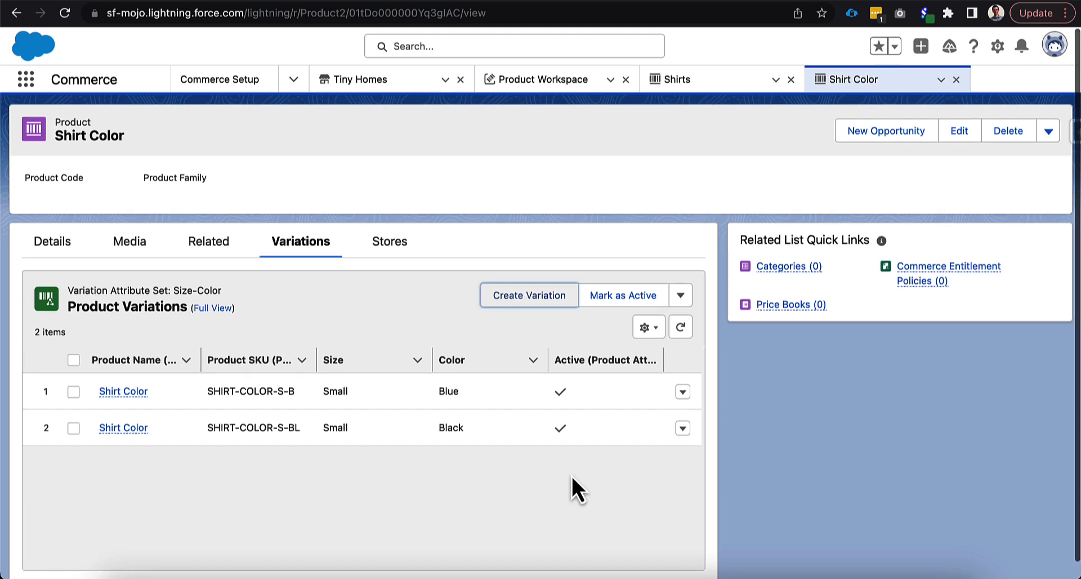